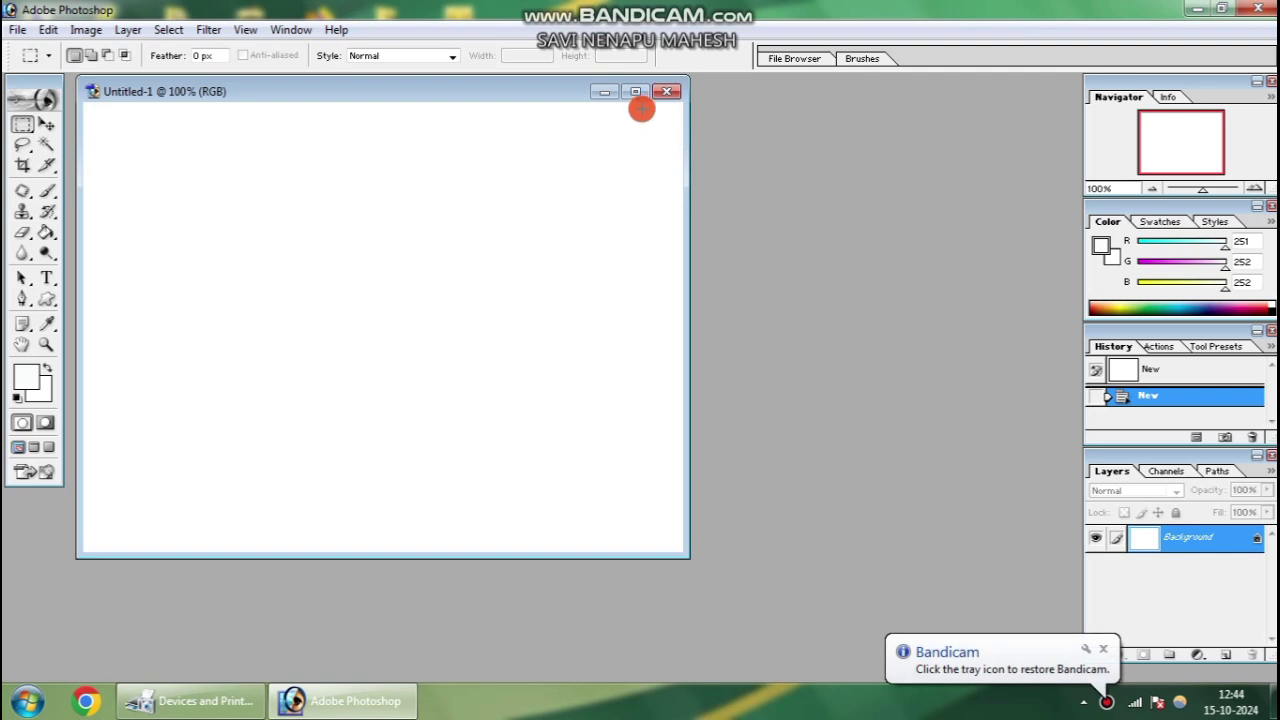
Maximize the document window and choose the solid rounded square as the preset for the Custom Shape tool
{"action": "left_click", "coordinate": [636, 92]}
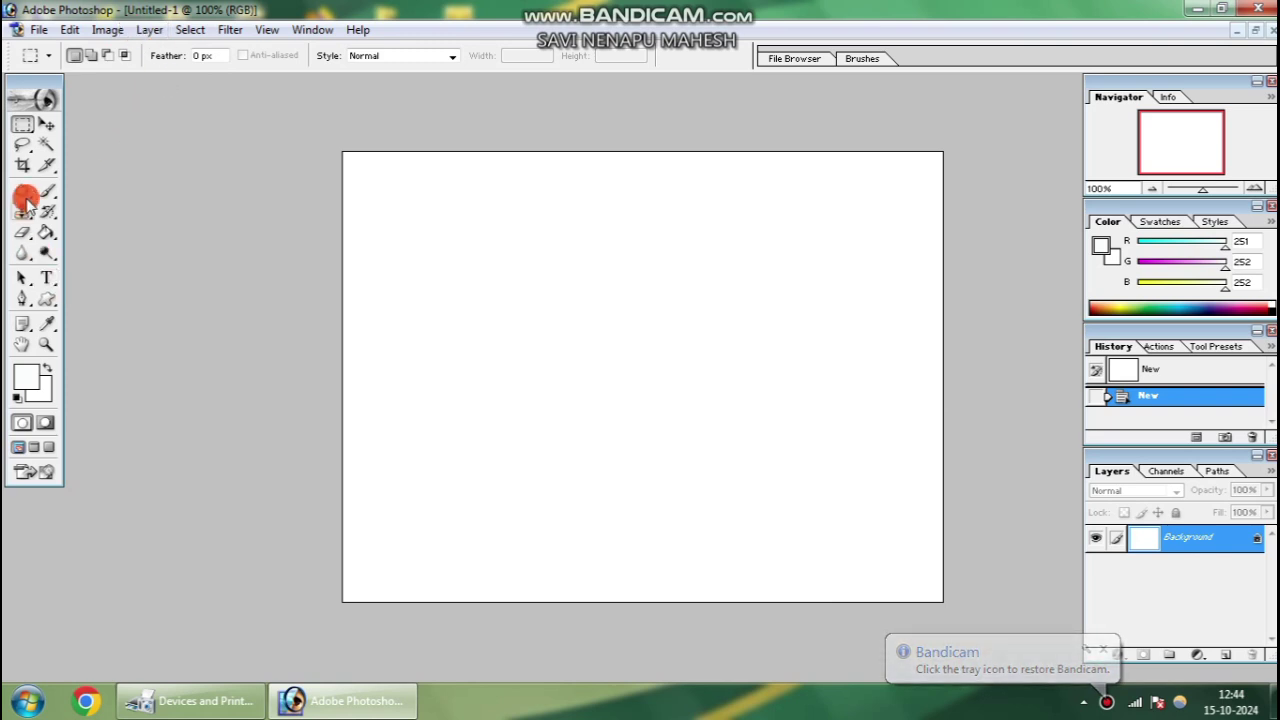
{"action": "left_click_drag", "start_coordinate": [47, 298], "coordinate": [111, 390]}
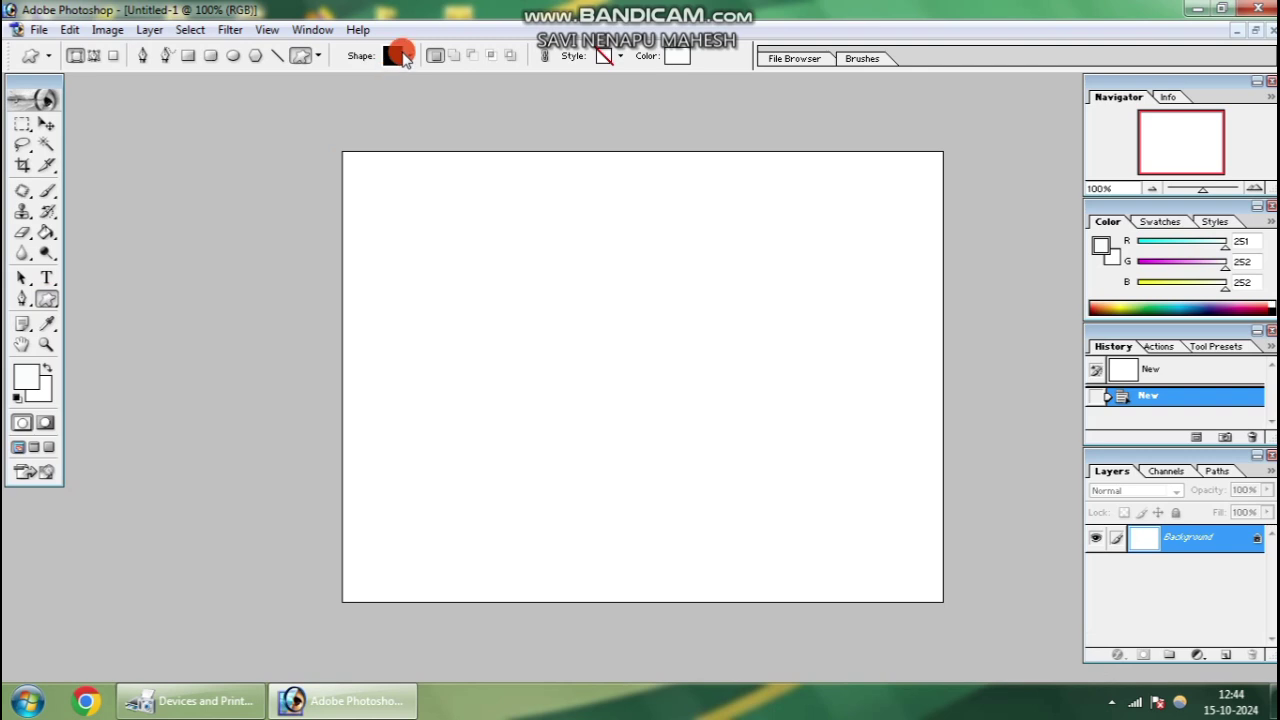
{"action": "left_click", "coordinate": [404, 57]}
{"action": "left_click", "coordinate": [76, 57]}
{"action": "left_click", "coordinate": [410, 56]}
{"action": "scroll", "coordinate": [405, 185], "scroll_direction": "down", "scroll_amount": 3}
{"action": "scroll", "coordinate": [398, 188], "scroll_direction": "down", "scroll_amount": 10}
{"action": "scroll", "coordinate": [364, 196], "scroll_direction": "down", "scroll_amount": 8}
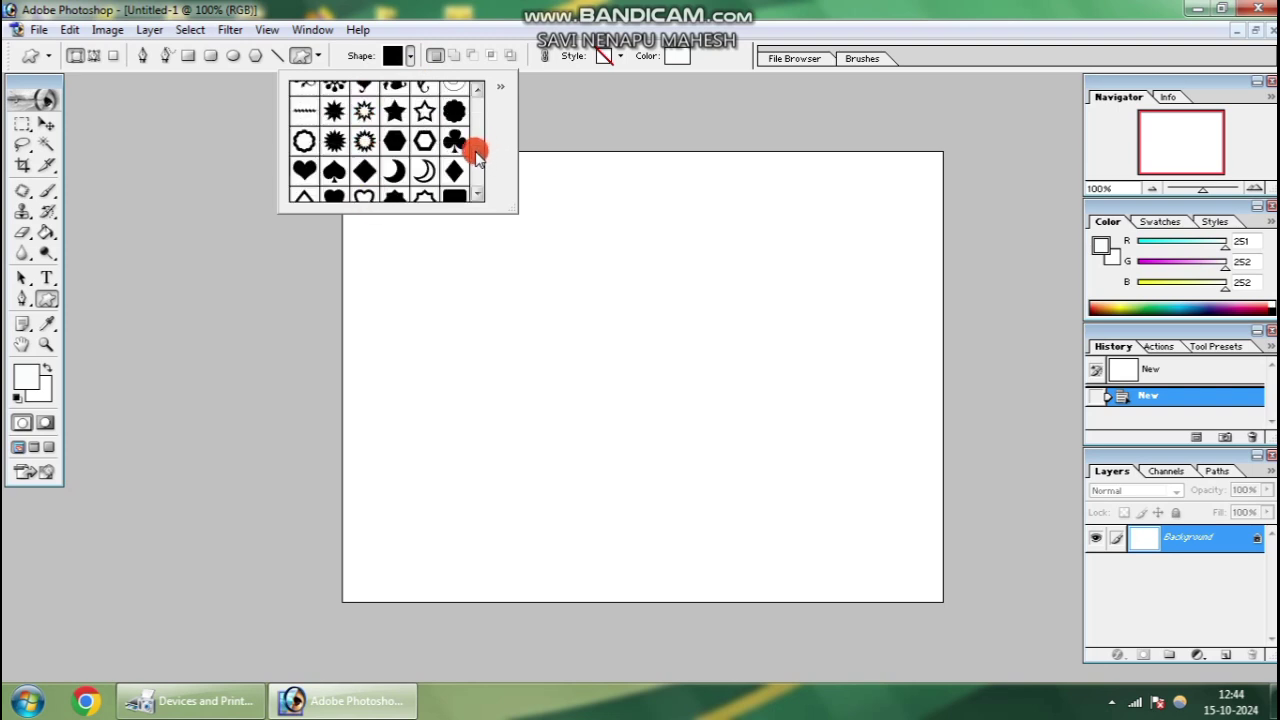
{"action": "scroll", "coordinate": [366, 172], "scroll_direction": "down", "scroll_amount": 6}
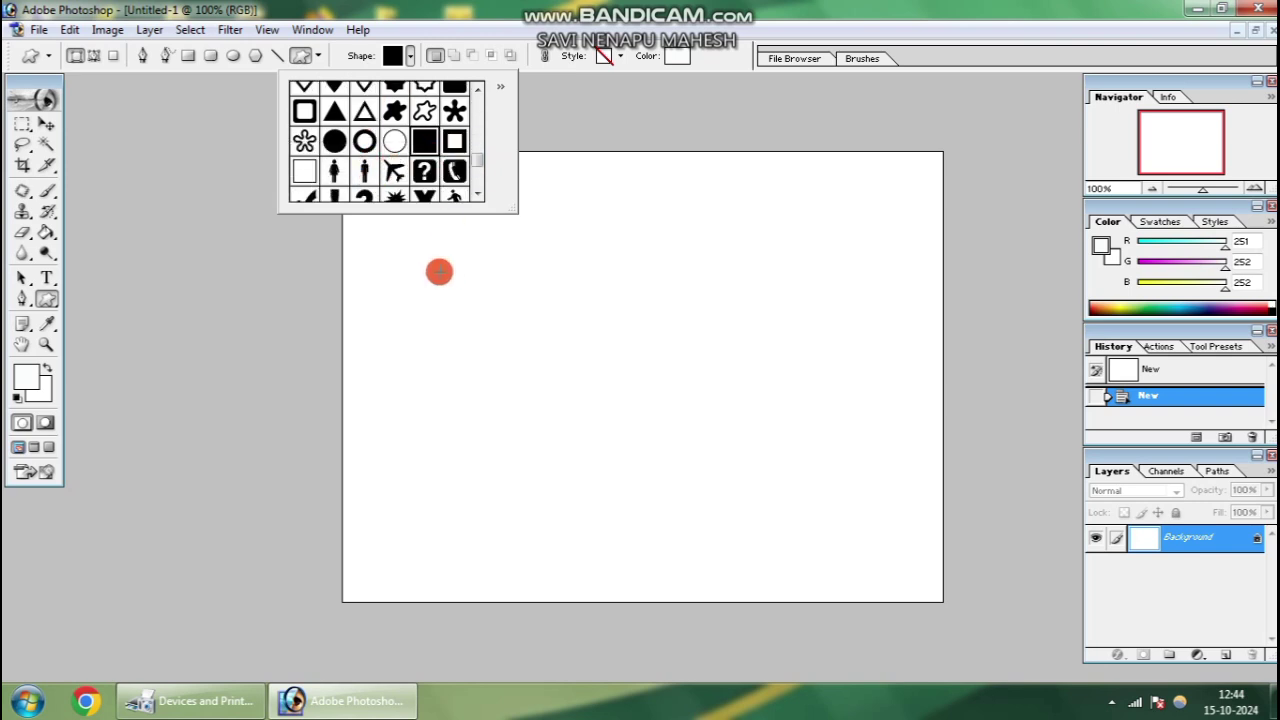
{"action": "scroll", "coordinate": [427, 155], "scroll_direction": "up", "scroll_amount": 1}
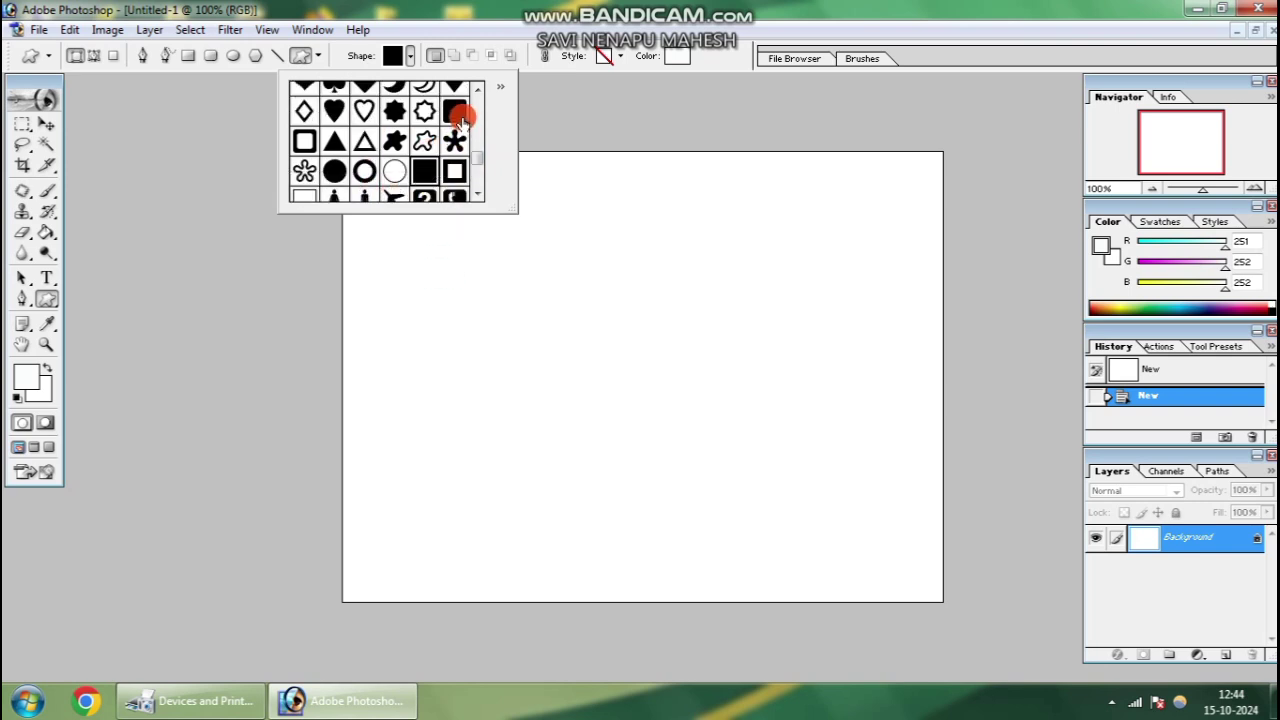
{"action": "left_click", "coordinate": [457, 114]}
{"action": "left_click_drag", "start_coordinate": [380, 240], "coordinate": [548, 402]}
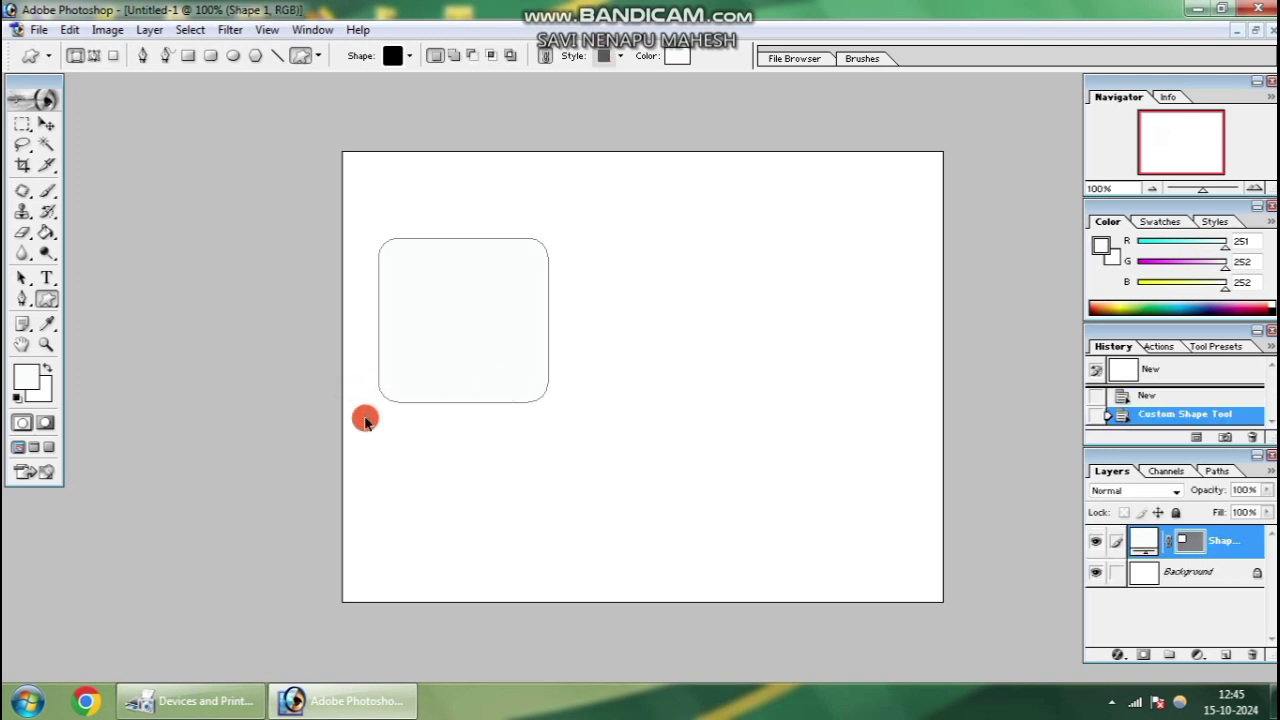
{"action": "key", "text": "ctrl+z"}
{"action": "left_click", "coordinate": [25, 375]}
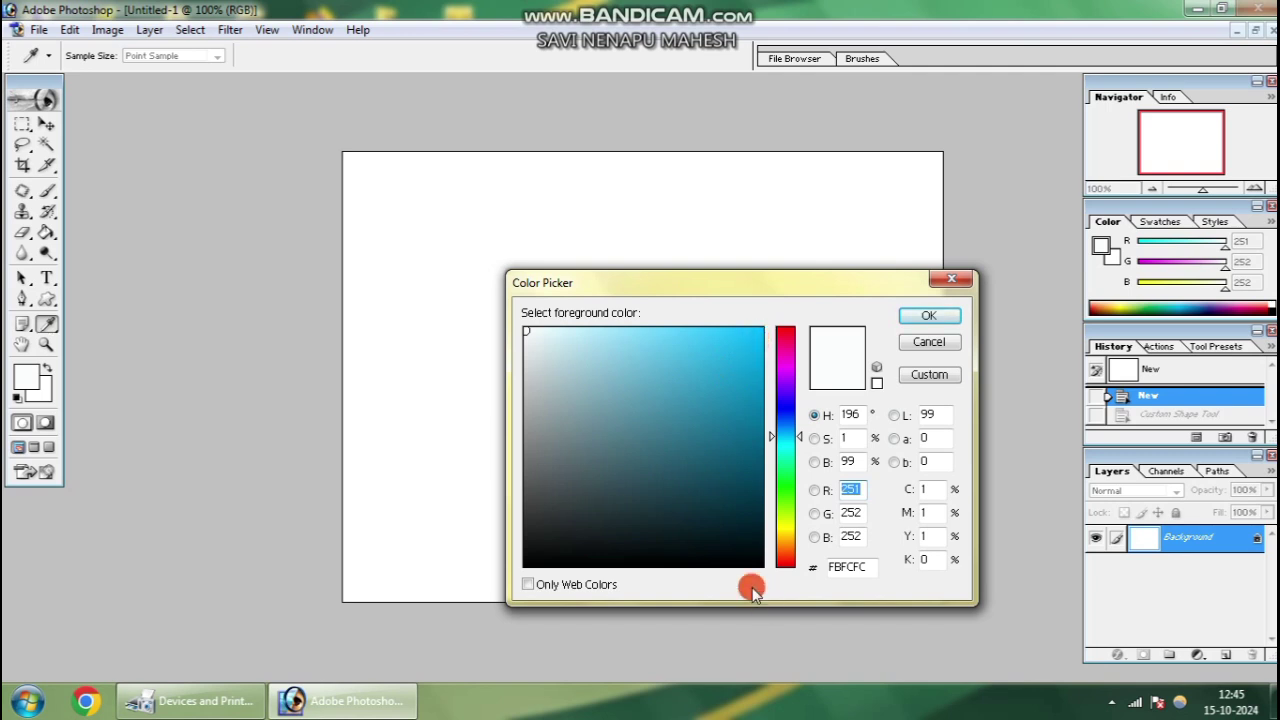
{"action": "left_click", "coordinate": [927, 317]}
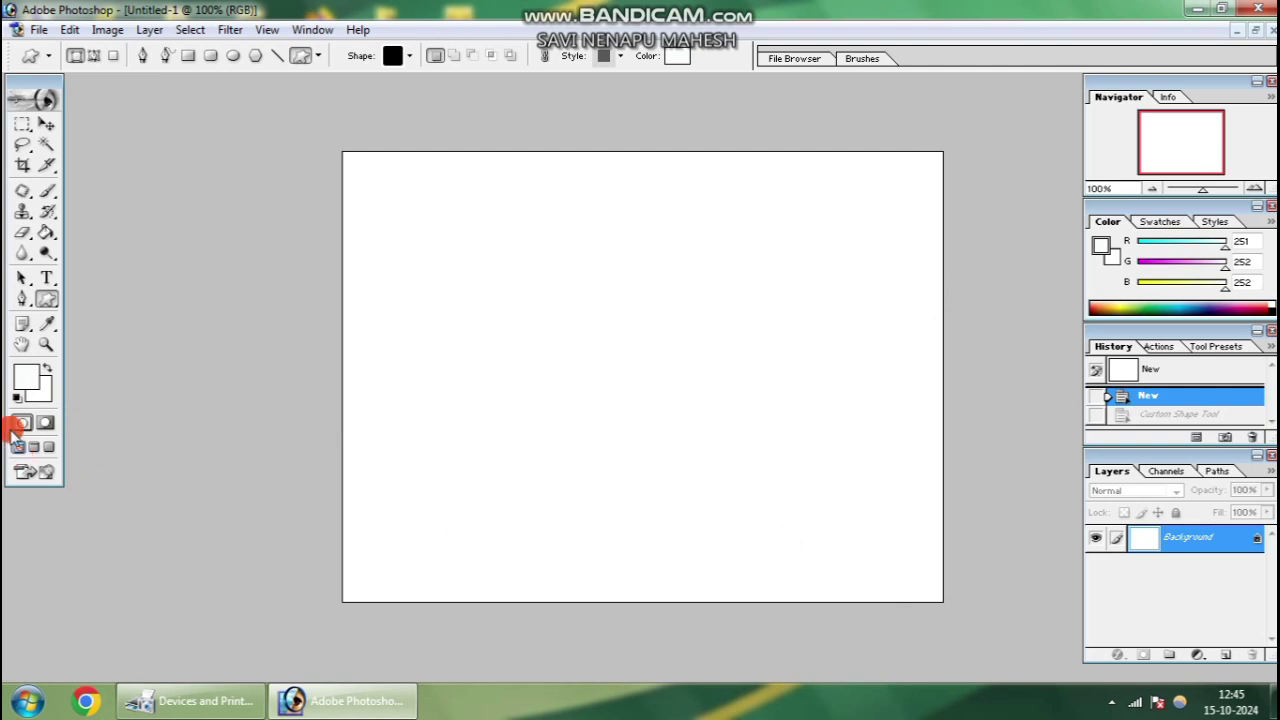
Fill the Background layer with near-black #050505 using the Paint Bucket
{"action": "left_click", "coordinate": [47, 233]}
{"action": "mouse_move", "coordinate": [47, 233]}
{"action": "left_mouse_down"}
{"action": "mouse_move", "coordinate": [114, 234]}
{"action": "mouse_move", "coordinate": [100, 250]}
{"action": "left_mouse_up"}
{"action": "left_click", "coordinate": [40, 378]}
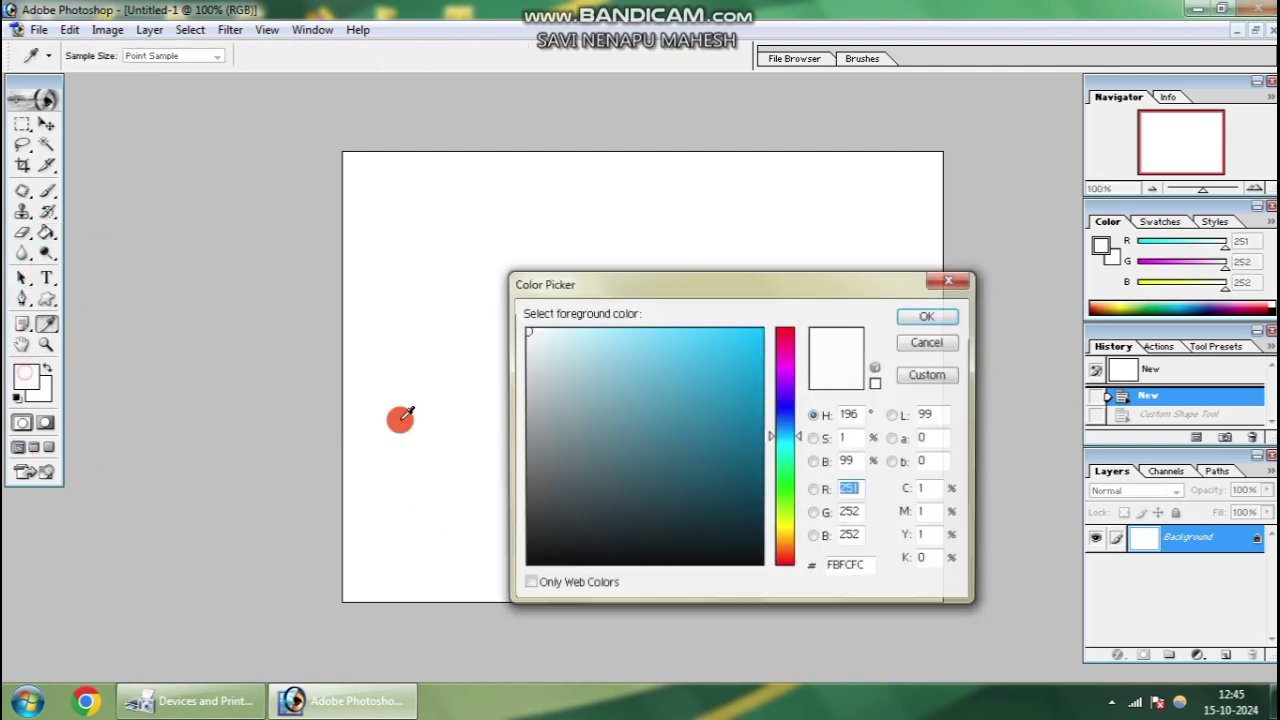
{"action": "left_click", "coordinate": [529, 561]}
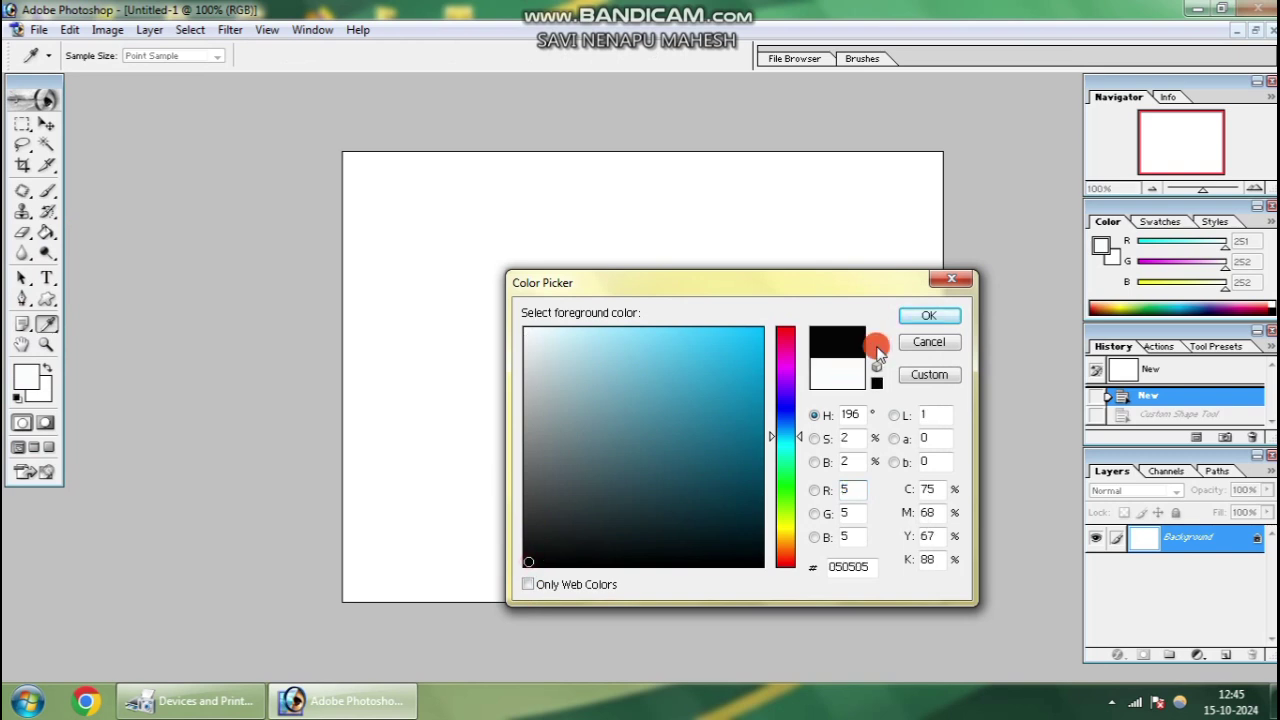
{"action": "left_click", "coordinate": [928, 315]}
{"action": "left_click", "coordinate": [722, 298]}
{"action": "left_click", "coordinate": [726, 320]}
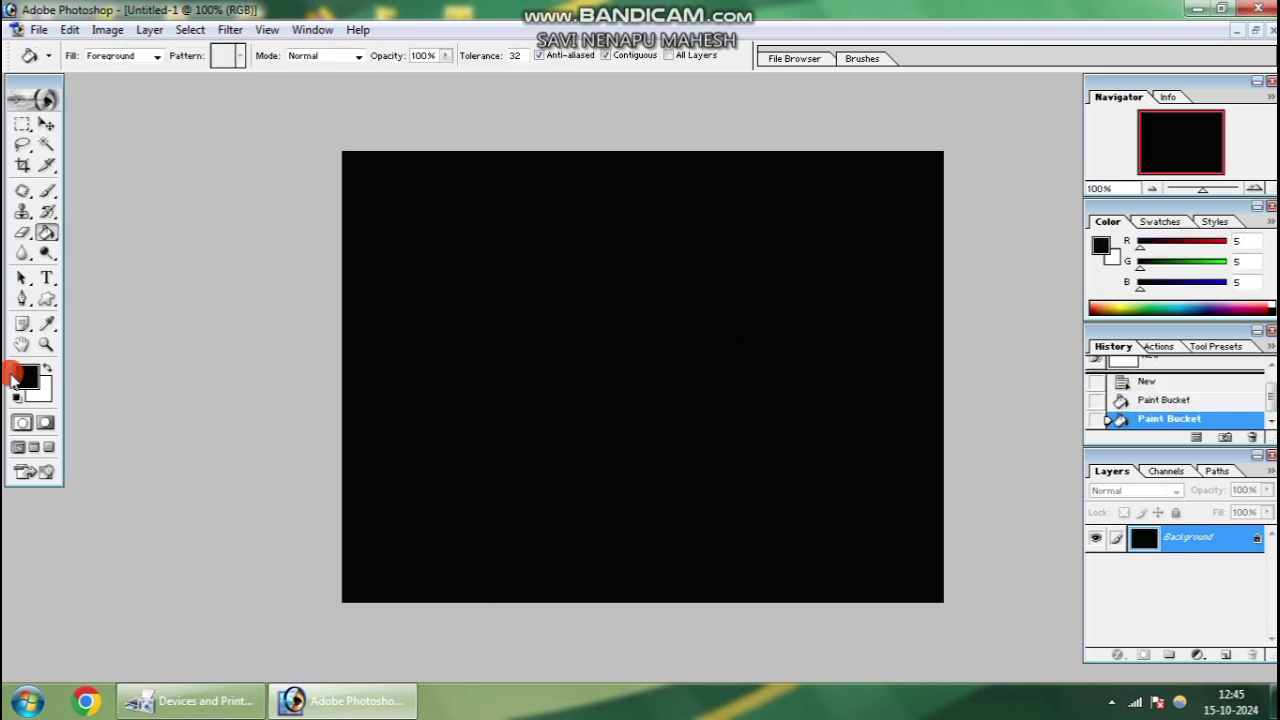
Draw a near-white (R 248, G 251, B 252) rounded square in the upper-left area of the black canvas with the Custom Shape tool
{"action": "left_click", "coordinate": [46, 300]}
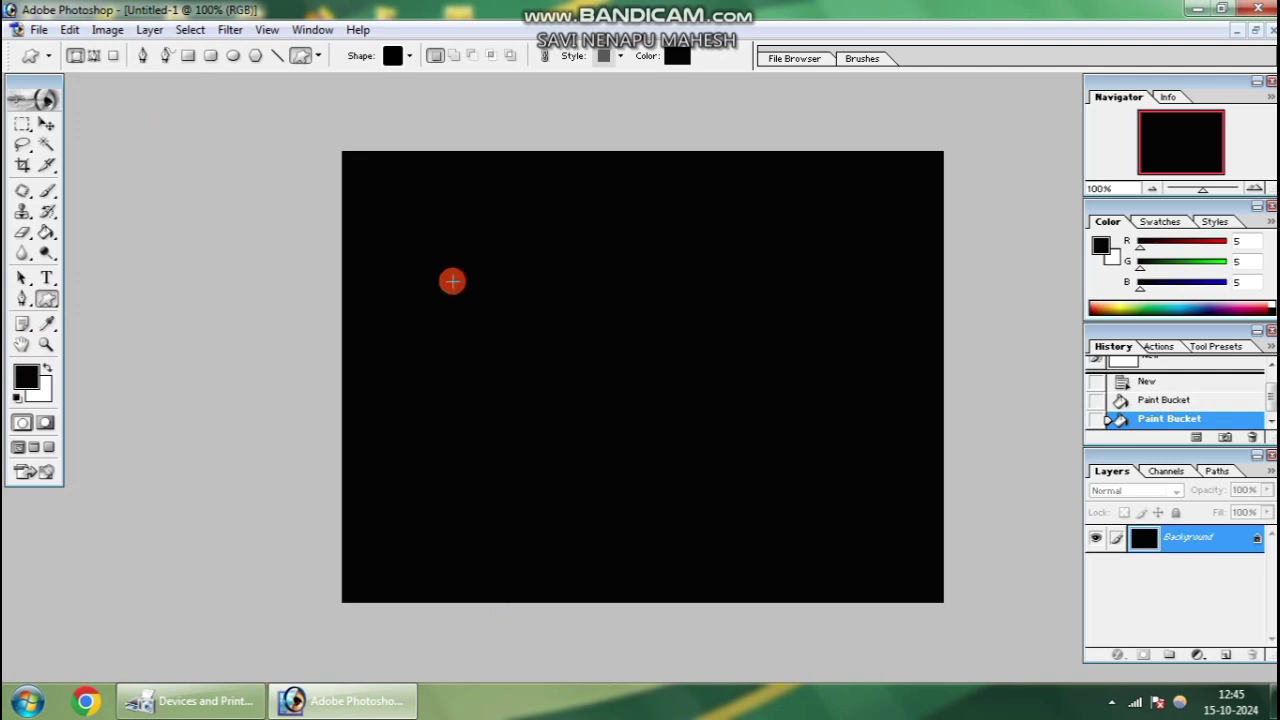
{"action": "left_click", "coordinate": [25, 374]}
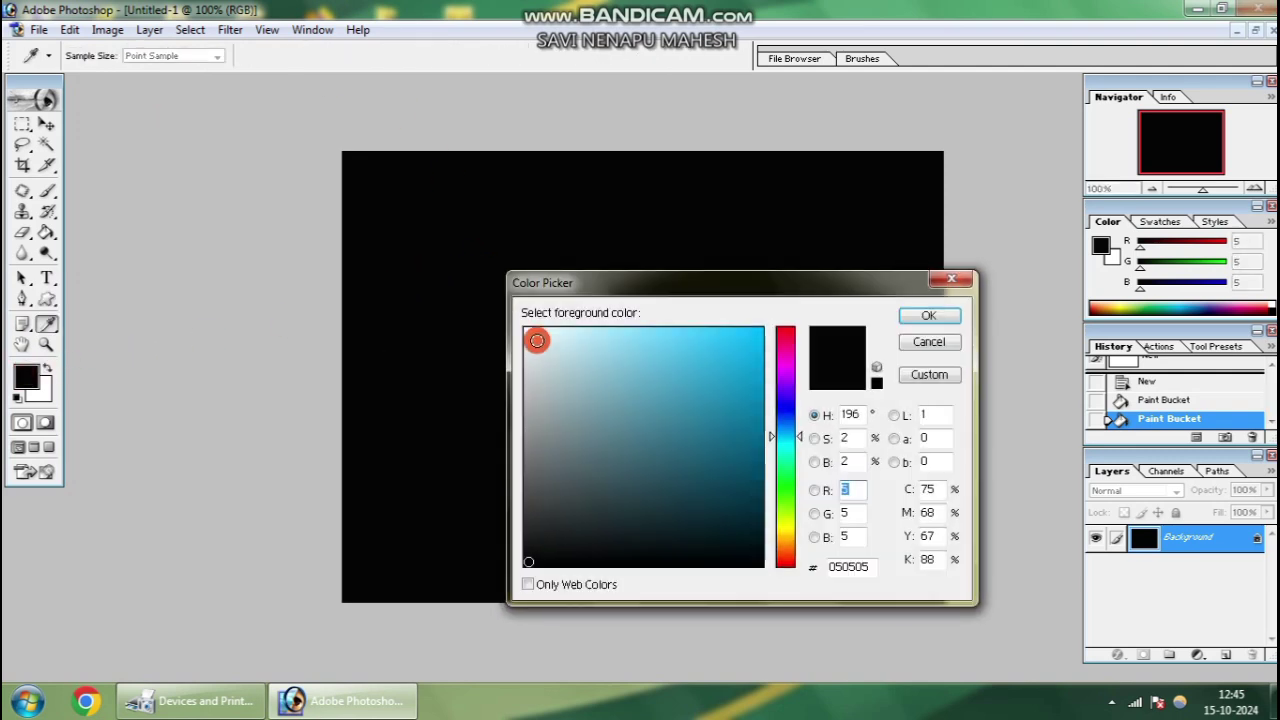
{"action": "left_click", "coordinate": [528, 332]}
{"action": "left_click", "coordinate": [920, 313]}
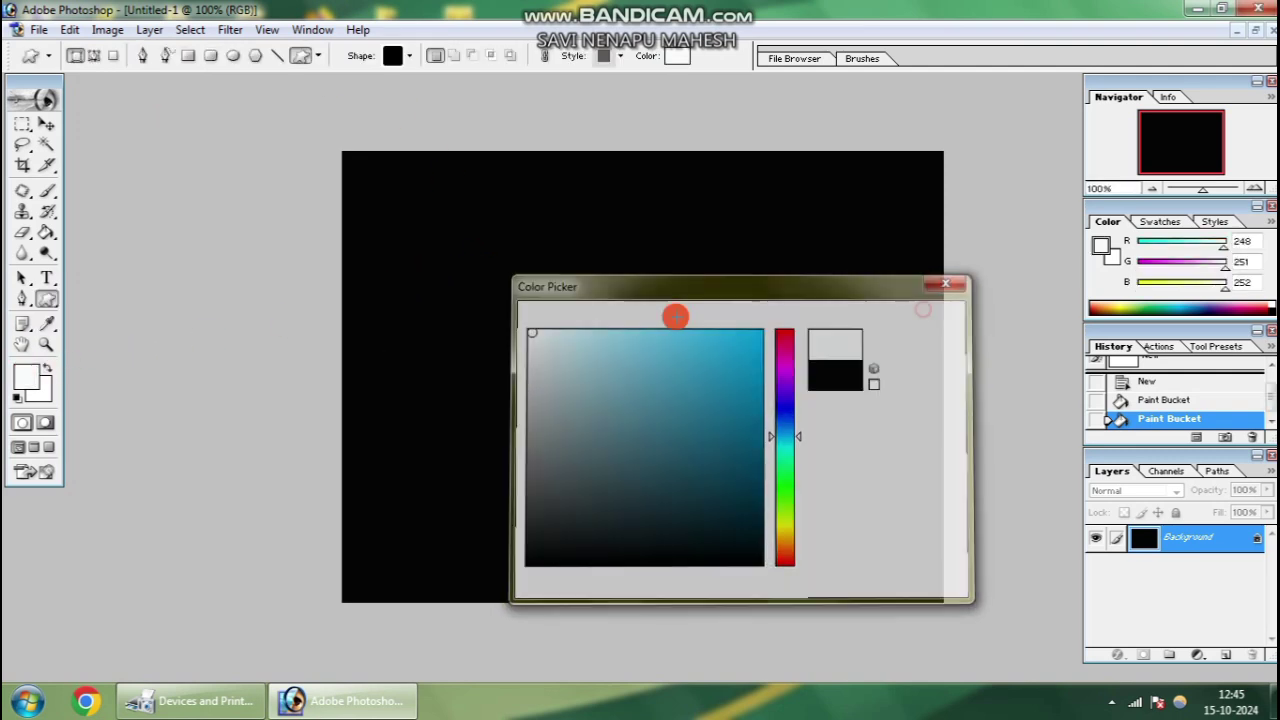
{"action": "left_click_drag", "start_coordinate": [417, 234], "coordinate": [581, 372]}
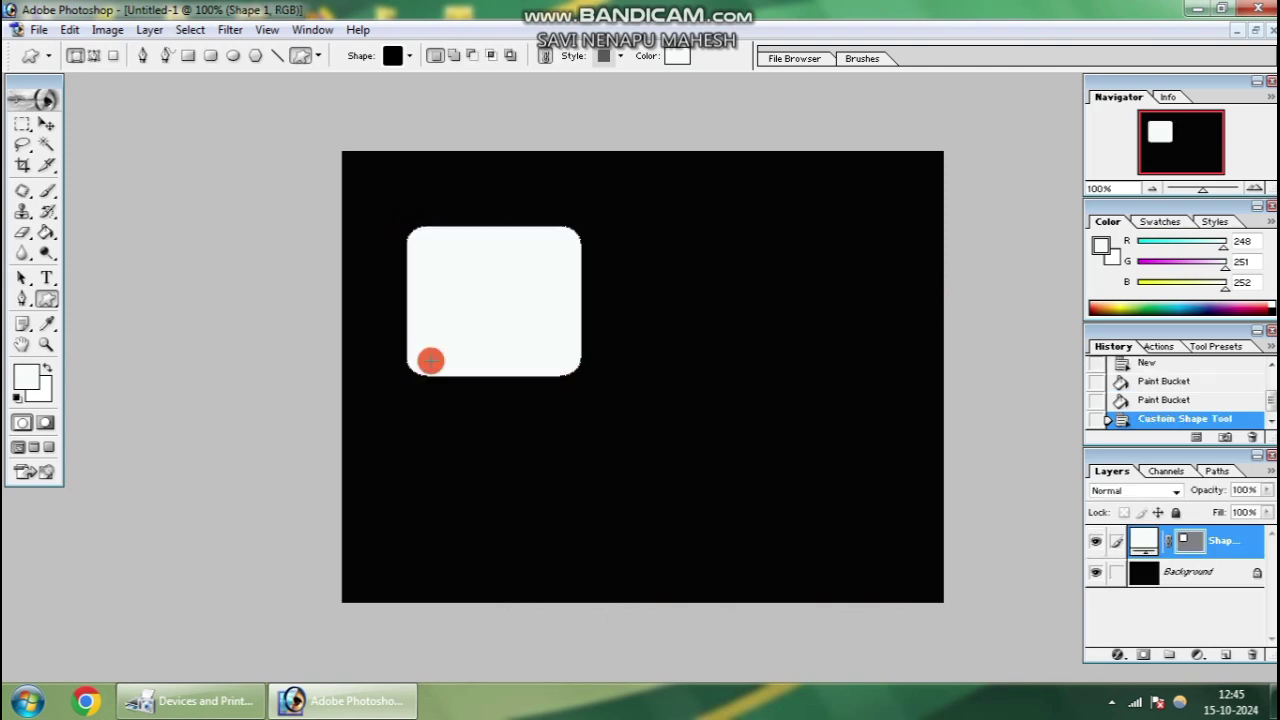
Rasterize the layer of the white rounded square
{"action": "left_click", "coordinate": [46, 124]}
{"action": "right_click", "coordinate": [484, 313]}
{"action": "left_click", "coordinate": [512, 325]}
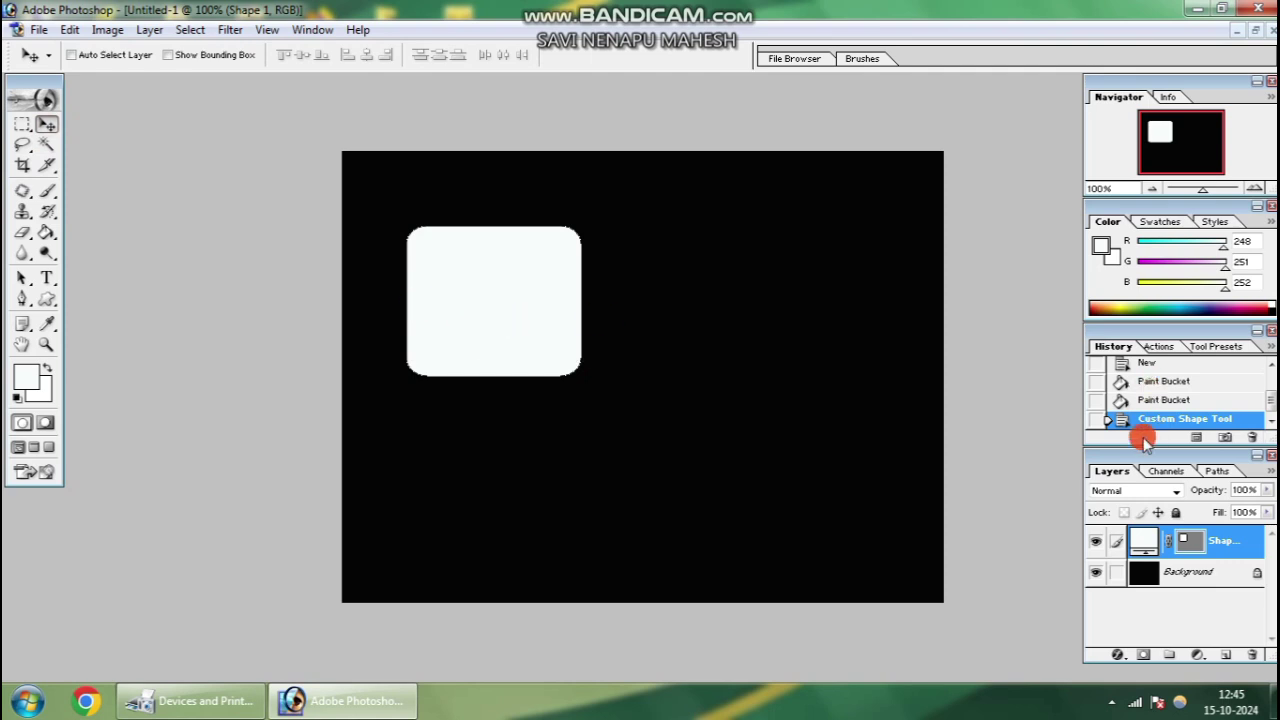
{"action": "right_click", "coordinate": [1232, 549]}
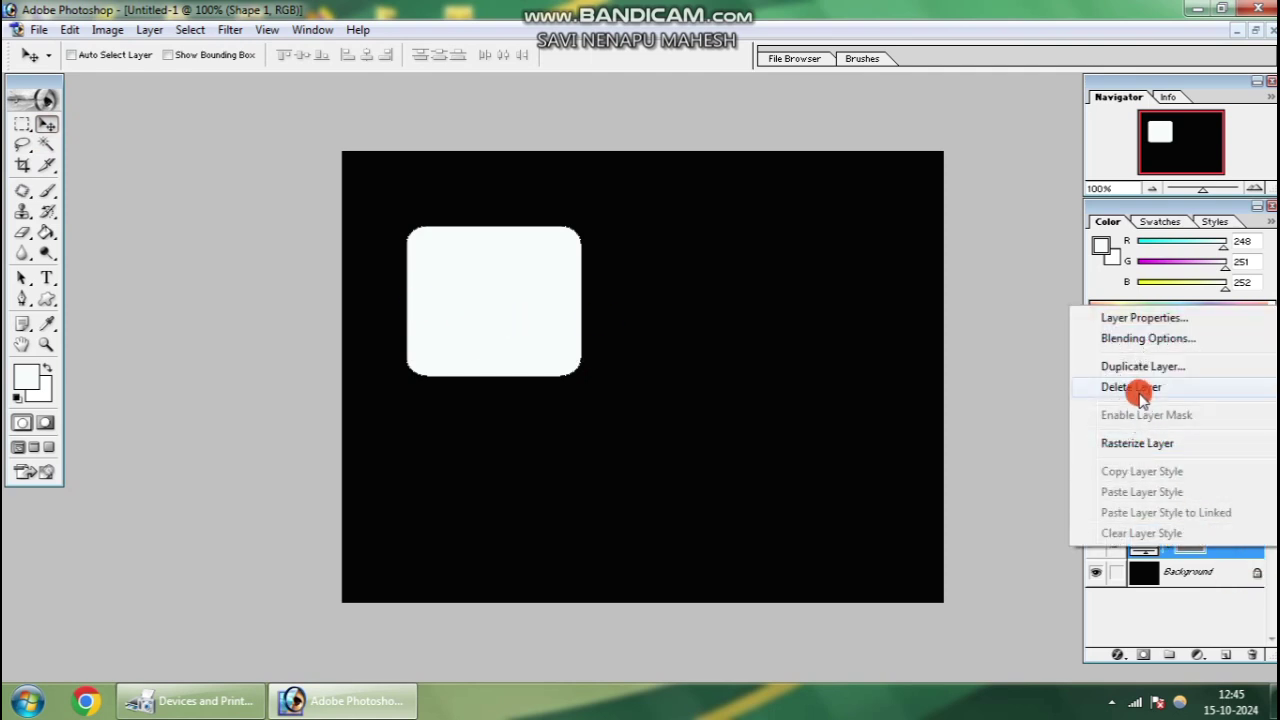
{"action": "left_click", "coordinate": [1138, 445]}
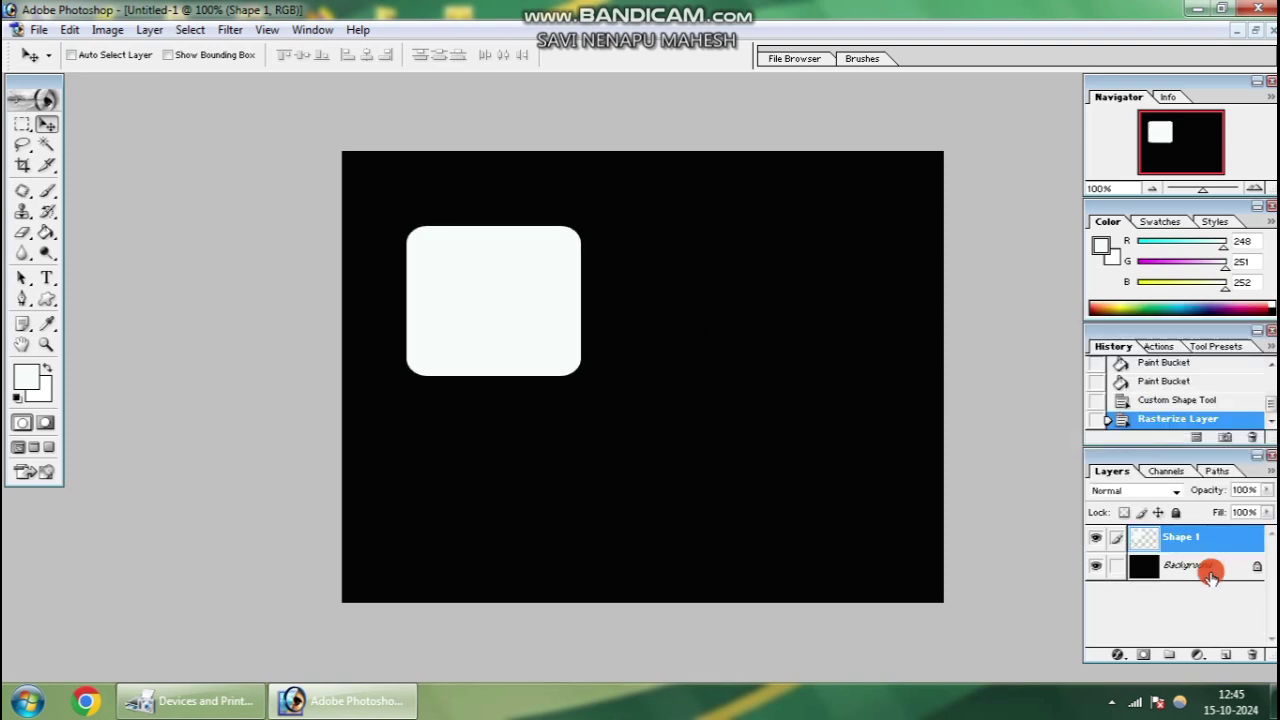
Duplicate the Shape 1 layer as Shape 1 copy and nudge the copy right until a narrow gap separates the two squares
{"action": "right_click", "coordinate": [1238, 552]}
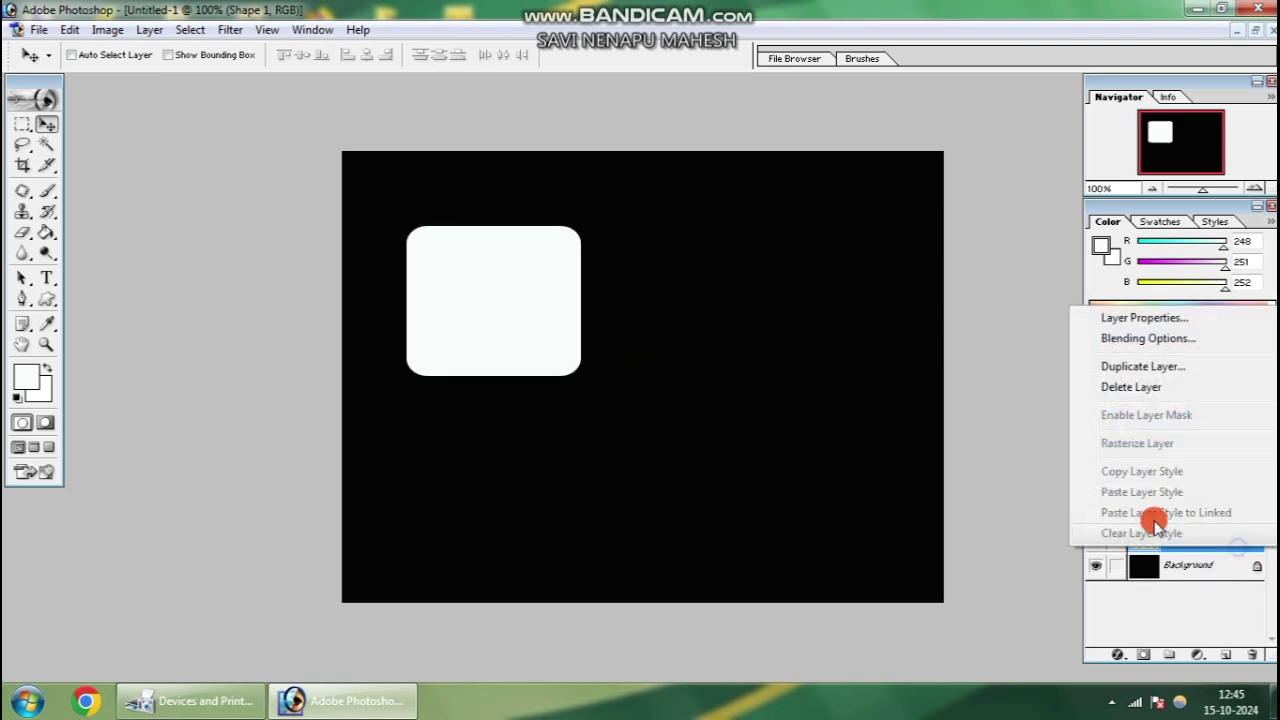
{"action": "left_click", "coordinate": [1135, 366]}
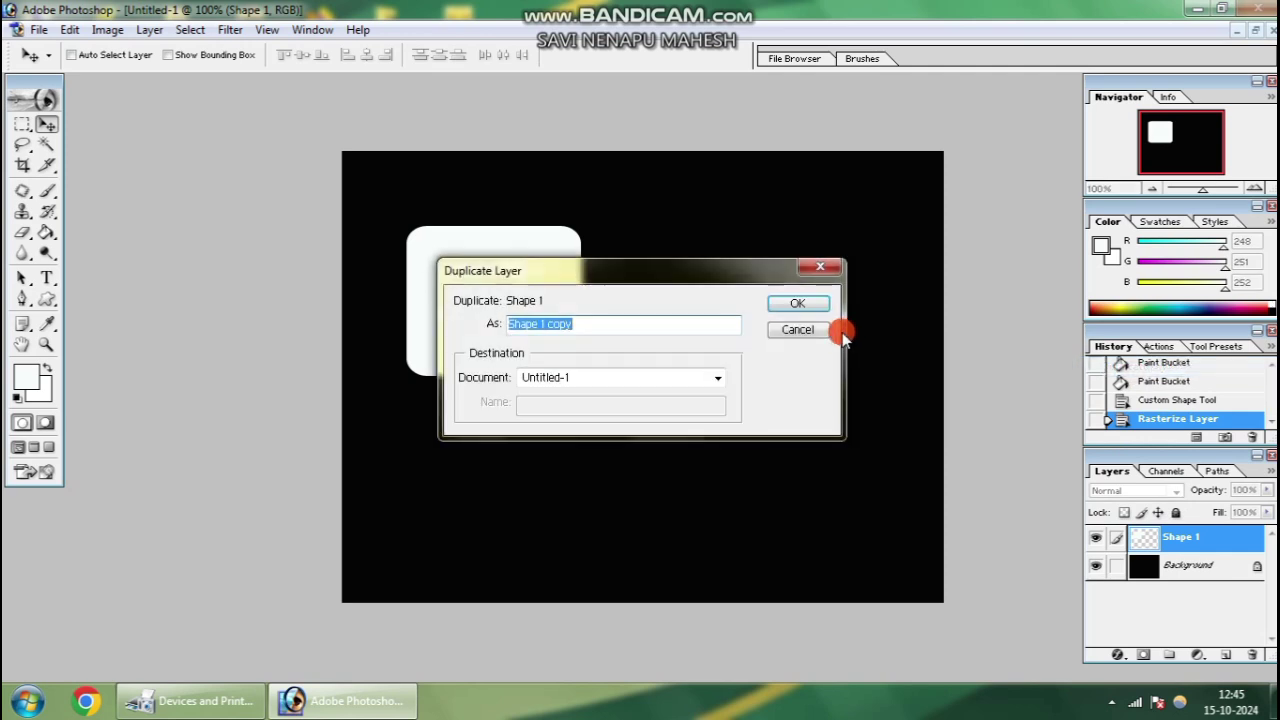
{"action": "left_click", "coordinate": [807, 305]}
{"action": "key", "text": "Right"}
{"action": "key", "text": "Right"}
{"action": "key", "text": "Right"}
{"action": "key", "text": "Right"}
{"action": "key", "text": "Right"}
{"action": "key", "text": "Right"}
{"action": "key", "text": "Right"}
{"action": "key", "text": "Right"}
{"action": "key", "text": "Right"}
{"action": "key", "text": "Right"}
{"action": "key", "text": "Right"}
{"action": "key", "text": "Right"}
{"action": "key", "text": "Right"}
{"action": "key", "text": "Right"}
{"action": "key", "text": "Right"}
{"action": "key", "text": "Right"}
{"action": "key", "text": "Right"}
{"action": "key", "text": "Right"}
{"action": "key", "text": "Right"}
{"action": "key", "text": "Right"}
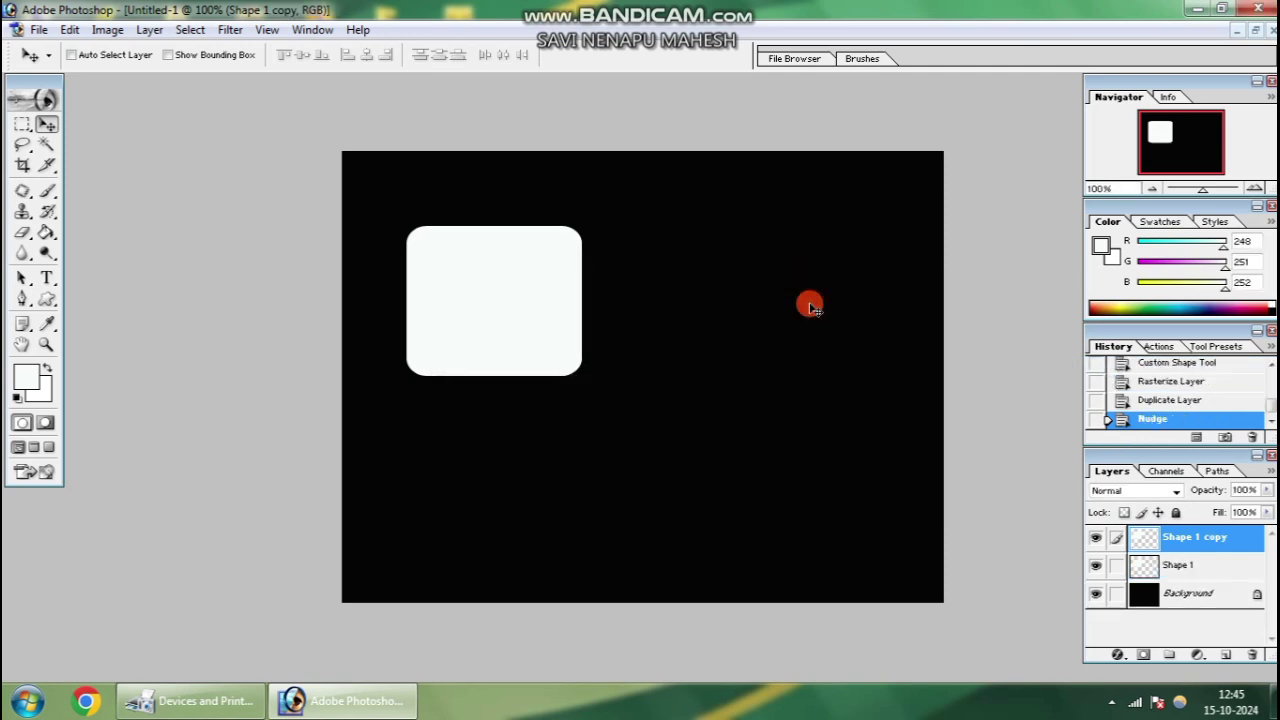
{"action": "key", "text": "Right"}
{"action": "key", "text": "Right"}
{"action": "key", "text": "Right"}
{"action": "key", "text": "Right"}
{"action": "key", "text": "Right"}
{"action": "key", "text": "Right"}
{"action": "key", "text": "Right"}
{"action": "key", "text": "Right"}
{"action": "key", "text": "Right"}
{"action": "key", "text": "Right"}
{"action": "key", "text": "Right"}
{"action": "key", "text": "Right"}
{"action": "key", "text": "Right"}
{"action": "key", "text": "Right"}
{"action": "key", "text": "Right"}
{"action": "key", "text": "Right"}
{"action": "key", "text": "Right"}
{"action": "key", "text": "Right"}
{"action": "key", "text": "Right"}
{"action": "key", "text": "Right"}
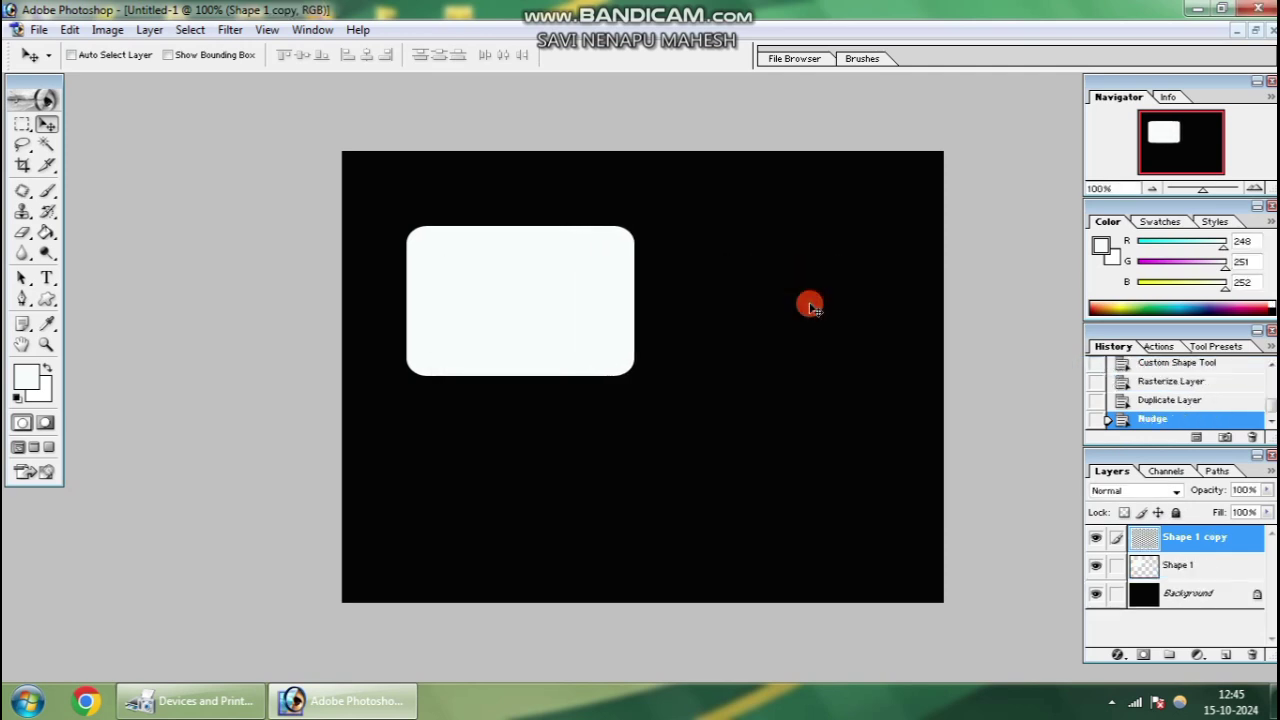
{"action": "key", "text": "Right"}
{"action": "key", "text": "Right"}
{"action": "key", "text": "Right"}
{"action": "key", "text": "Right"}
{"action": "key", "text": "Right"}
{"action": "key", "text": "Right"}
{"action": "key", "text": "Right"}
{"action": "key", "text": "Right"}
{"action": "key", "text": "Right"}
{"action": "key", "text": "Right"}
{"action": "key", "text": "Right"}
{"action": "key", "text": "Right"}
{"action": "key", "text": "Right"}
{"action": "key", "text": "Right"}
{"action": "key", "text": "Right"}
{"action": "key", "text": "Right"}
{"action": "key", "text": "Right"}
{"action": "key", "text": "Right"}
{"action": "key", "text": "Right"}
{"action": "key", "text": "Right"}
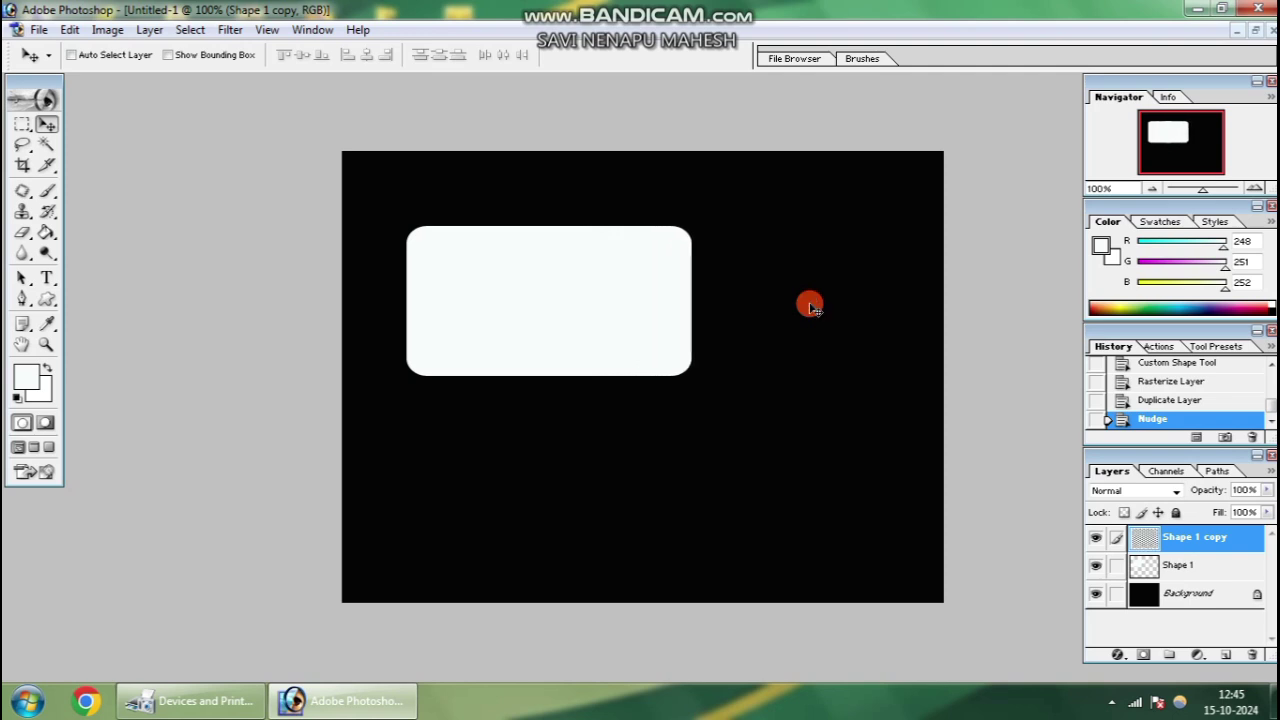
{"action": "key", "text": "Right"}
{"action": "key", "text": "Right"}
{"action": "key", "text": "Right"}
{"action": "key", "text": "Right"}
{"action": "key", "text": "Right"}
{"action": "key", "text": "Right"}
{"action": "key", "text": "Right"}
{"action": "key", "text": "Right"}
{"action": "key", "text": "Right"}
{"action": "key", "text": "Right"}
{"action": "key", "text": "Right"}
{"action": "key", "text": "Right"}
{"action": "key", "text": "Right"}
{"action": "key", "text": "Right"}
{"action": "key", "text": "Right"}
{"action": "key", "text": "Right"}
{"action": "key", "text": "Right"}
{"action": "key", "text": "Right"}
{"action": "key", "text": "Right"}
{"action": "key", "text": "Right"}
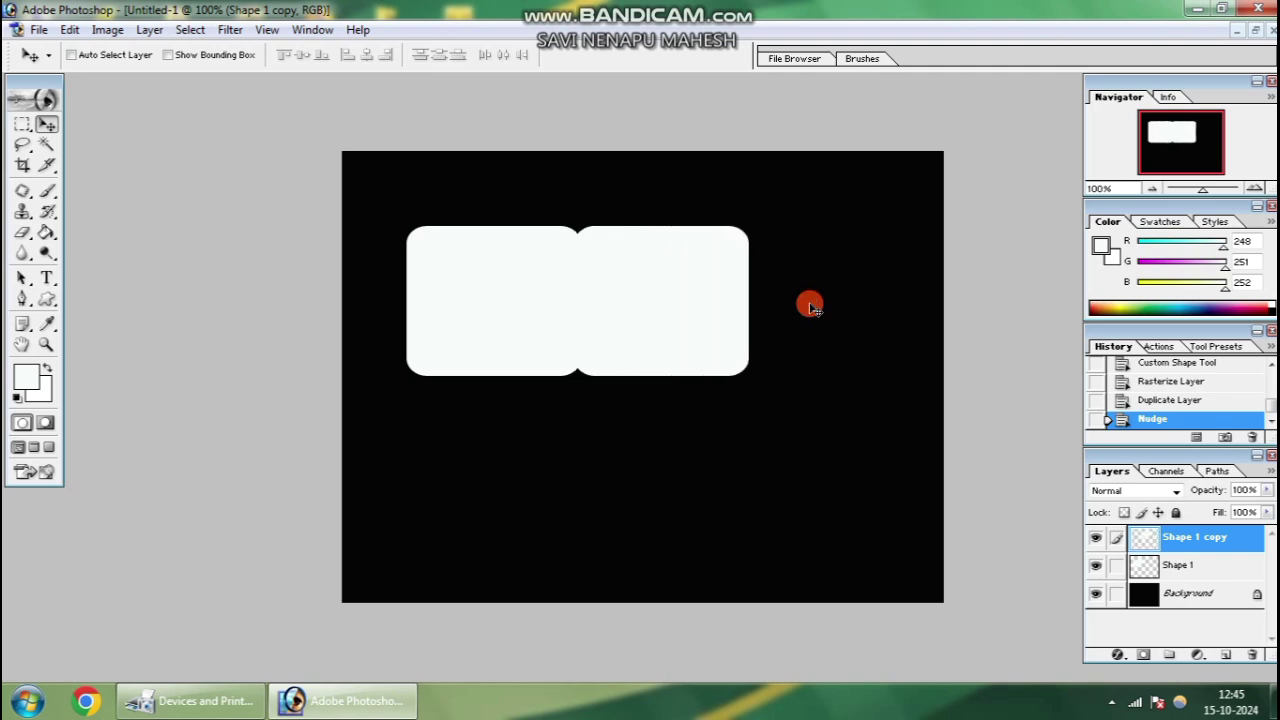
{"action": "key", "text": "Right"}
{"action": "key", "text": "Right"}
{"action": "key", "text": "Right"}
{"action": "key", "text": "Right"}
{"action": "key", "text": "Right"}
{"action": "key", "text": "Right"}
{"action": "key", "text": "Right"}
{"action": "key", "text": "Right"}
{"action": "key", "text": "Right"}
{"action": "key", "text": "Right"}
{"action": "key", "text": "Right"}
{"action": "key", "text": "Right"}
{"action": "key", "text": "Right"}
{"action": "key", "text": "Right"}
{"action": "key", "text": "Right"}
{"action": "key", "text": "Right"}
{"action": "key", "text": "Right"}
{"action": "key", "text": "Right"}
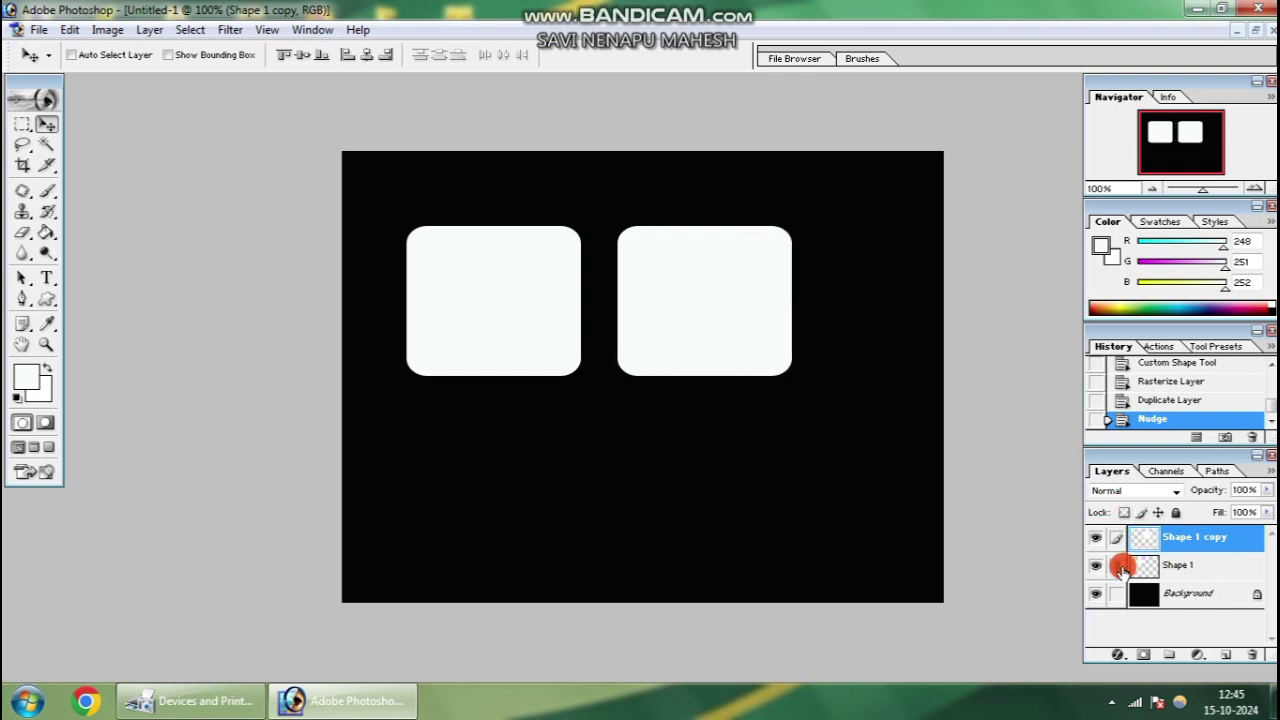
Merge the linked Shape 1 and Shape 1 copy layers, and duplicate the merged layer as Shape 1 copy 2
{"action": "key", "text": "ctrl+e"}
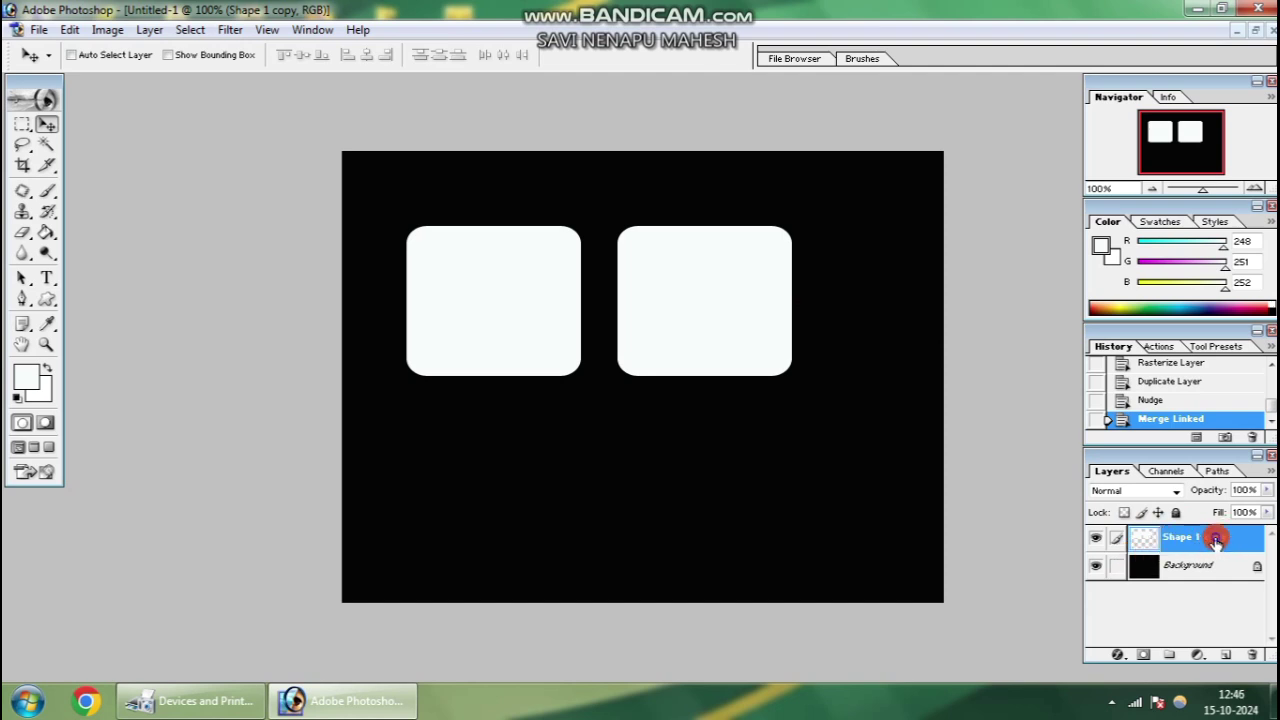
{"action": "right_click", "coordinate": [1215, 540]}
{"action": "left_click", "coordinate": [1140, 352]}
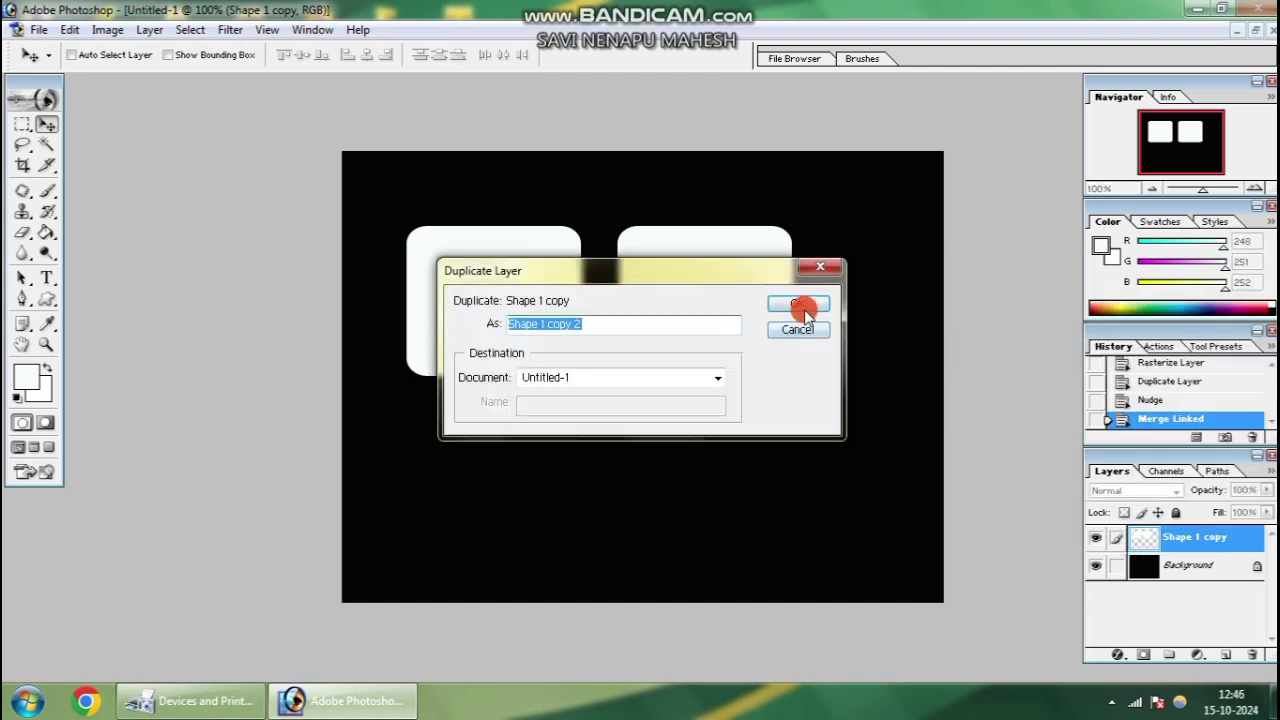
{"action": "left_click", "coordinate": [805, 313]}
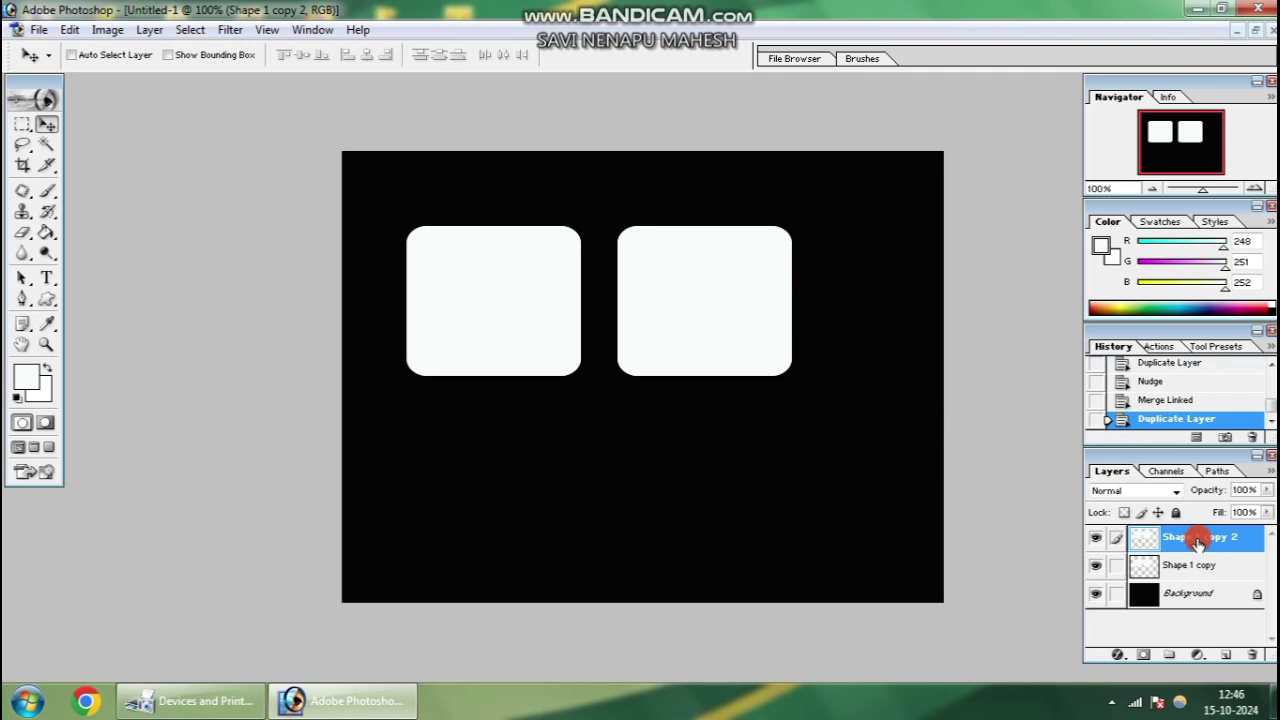
Nudge the duplicated row of squares straight down until a narrow gap separates it from the upper row
{"action": "key", "text": "Down"}
{"action": "key", "text": "Down"}
{"action": "key", "text": "Down"}
{"action": "key", "text": "Down"}
{"action": "key", "text": "Down"}
{"action": "key", "text": "Down"}
{"action": "key", "text": "Down"}
{"action": "key", "text": "Down"}
{"action": "key", "text": "Down"}
{"action": "key", "text": "Down"}
{"action": "key", "text": "Down"}
{"action": "key", "text": "Down"}
{"action": "key", "text": "Down"}
{"action": "key", "text": "Down"}
{"action": "key", "text": "Down"}
{"action": "key", "text": "Down"}
{"action": "key", "text": "Down"}
{"action": "key", "text": "Down"}
{"action": "key", "text": "Down"}
{"action": "key", "text": "Down"}
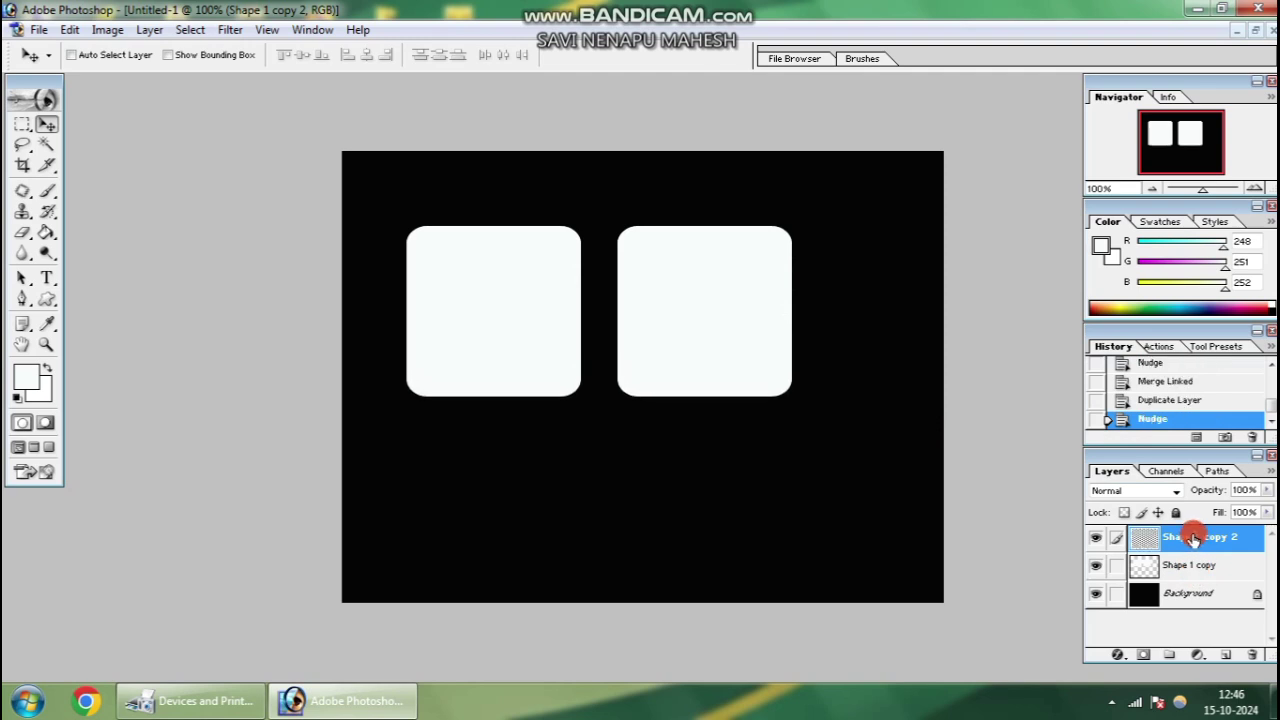
{"action": "key", "text": "Down"}
{"action": "key", "text": "Down"}
{"action": "key", "text": "Down"}
{"action": "key", "text": "Down"}
{"action": "key", "text": "Down"}
{"action": "key", "text": "Down"}
{"action": "key", "text": "Down"}
{"action": "key", "text": "Down"}
{"action": "key", "text": "Down"}
{"action": "key", "text": "Down"}
{"action": "key", "text": "Down"}
{"action": "key", "text": "Down"}
{"action": "key", "text": "Down"}
{"action": "key", "text": "Down"}
{"action": "key", "text": "Down"}
{"action": "key", "text": "Down"}
{"action": "key", "text": "Down"}
{"action": "key", "text": "Down"}
{"action": "key", "text": "Down"}
{"action": "key", "text": "Down"}
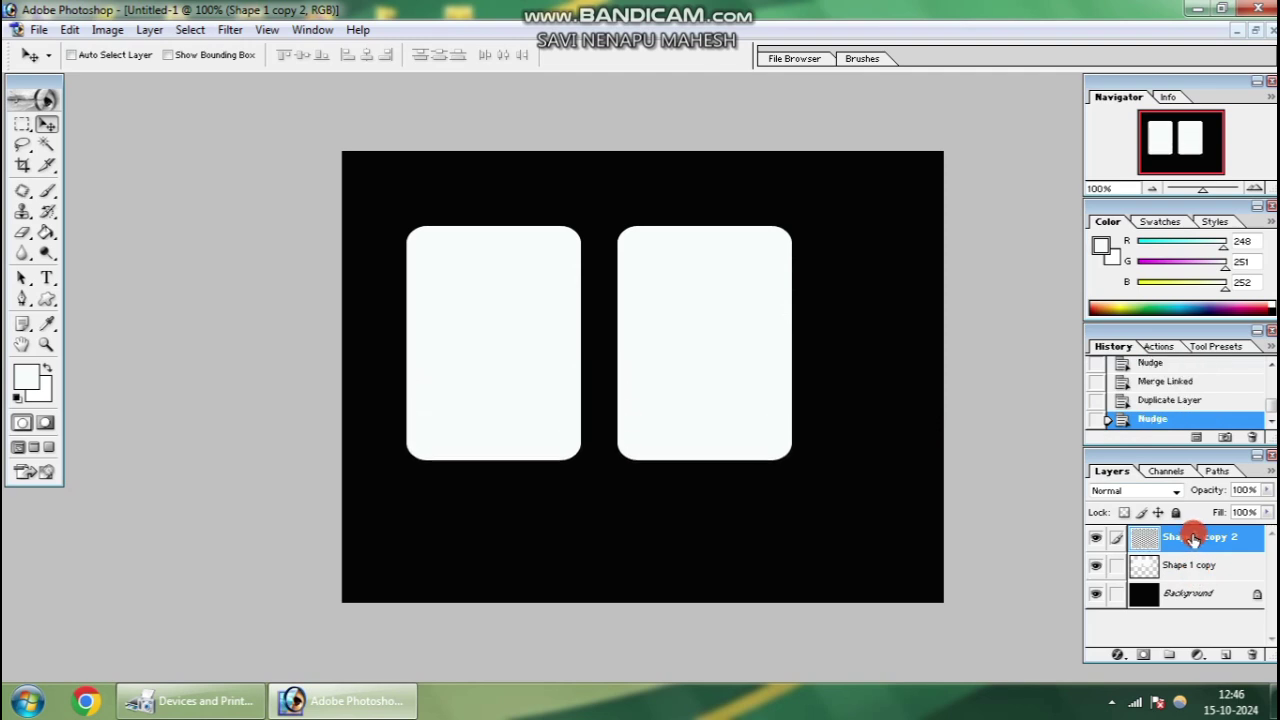
{"action": "key", "text": "Down"}
{"action": "key", "text": "Down"}
{"action": "key", "text": "Down"}
{"action": "key", "text": "Down"}
{"action": "key", "text": "Down"}
{"action": "key", "text": "Down"}
{"action": "key", "text": "Down"}
{"action": "key", "text": "Down"}
{"action": "key", "text": "Down"}
{"action": "key", "text": "Down"}
{"action": "key", "text": "Down"}
{"action": "key", "text": "Down"}
{"action": "key", "text": "Down"}
{"action": "key", "text": "Down"}
{"action": "key", "text": "Down"}
{"action": "key", "text": "Down"}
{"action": "key", "text": "Down"}
{"action": "key", "text": "Down"}
{"action": "key", "text": "Down"}
{"action": "key", "text": "Down"}
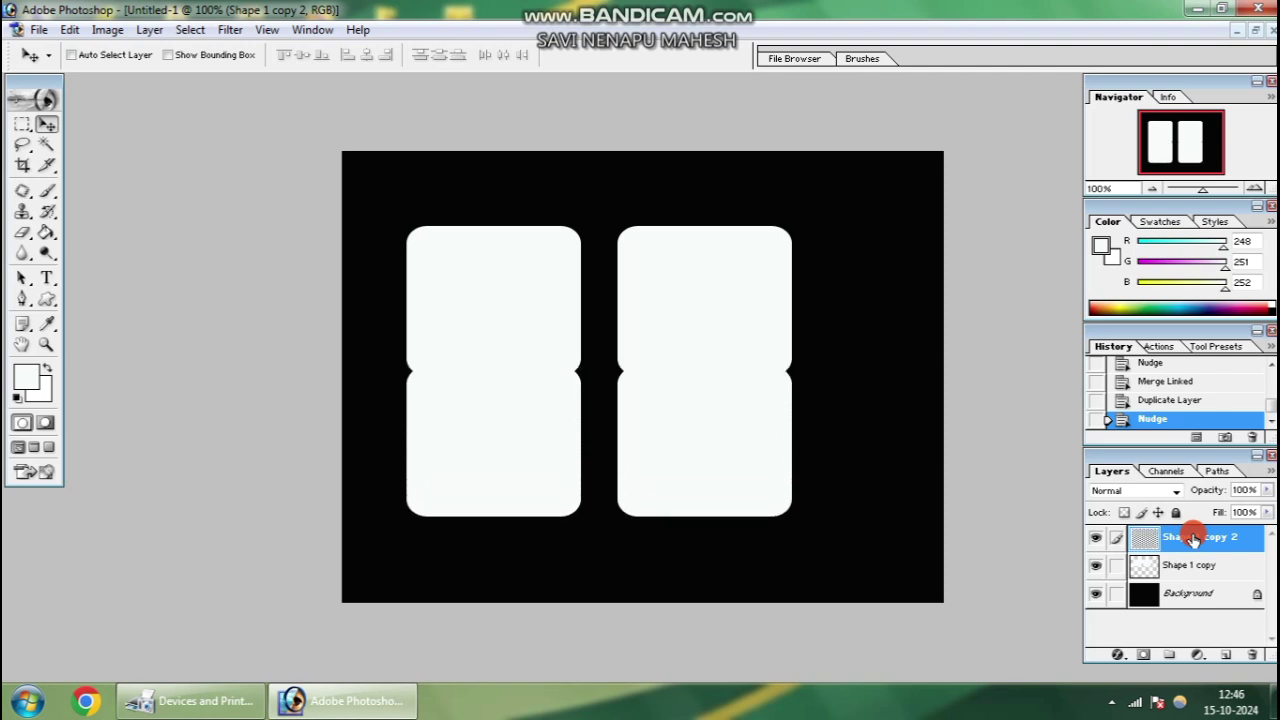
{"action": "key", "text": "Down"}
{"action": "key", "text": "Down"}
{"action": "key", "text": "Down"}
{"action": "key", "text": "Down"}
{"action": "key", "text": "Down"}
{"action": "key", "text": "Down"}
{"action": "key", "text": "Down"}
{"action": "key", "text": "Down"}
{"action": "key", "text": "Down"}
{"action": "key", "text": "Down"}
{"action": "key", "text": "Down"}
{"action": "key", "text": "Down"}
{"action": "key", "text": "Down"}
{"action": "key", "text": "Down"}
{"action": "key", "text": "Down"}
{"action": "key", "text": "Down"}
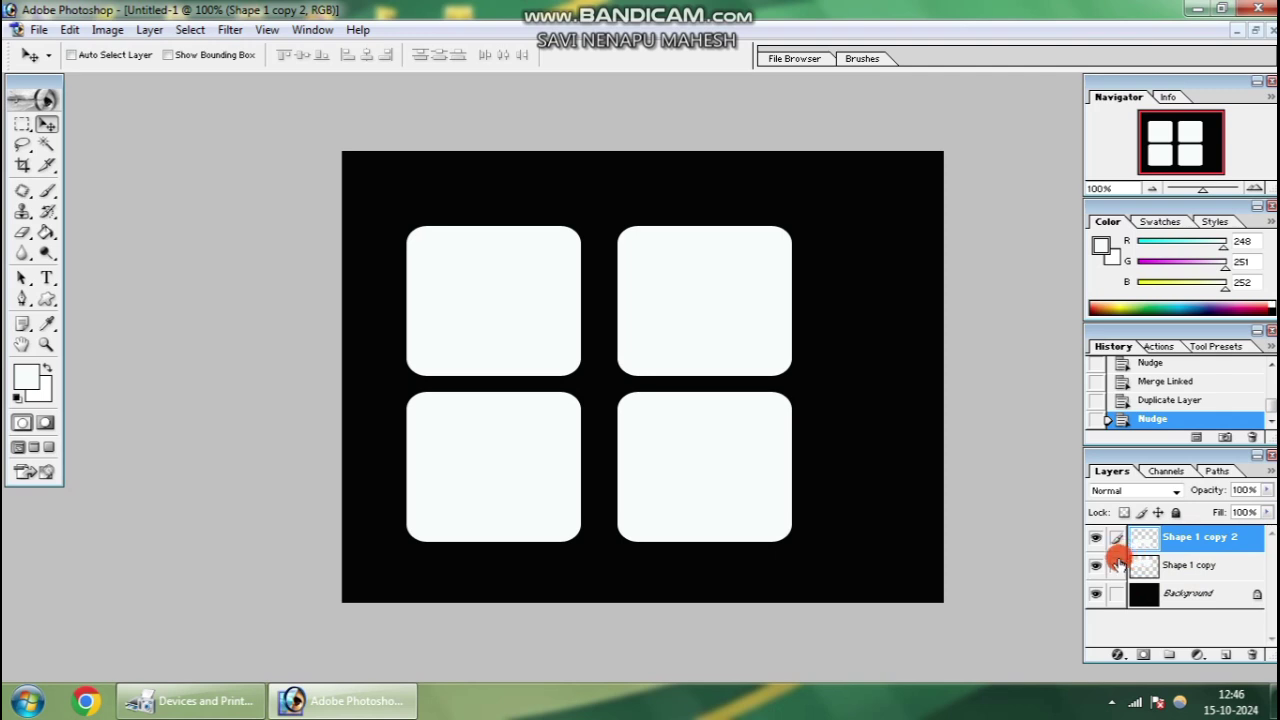
Merge the two linked shape layers and scale the four-square grid to 144.8% width and 132.8% height, nearly filling the canvas
{"action": "left_click", "coordinate": [1117, 565]}
{"action": "key", "text": "ctrl+e"}
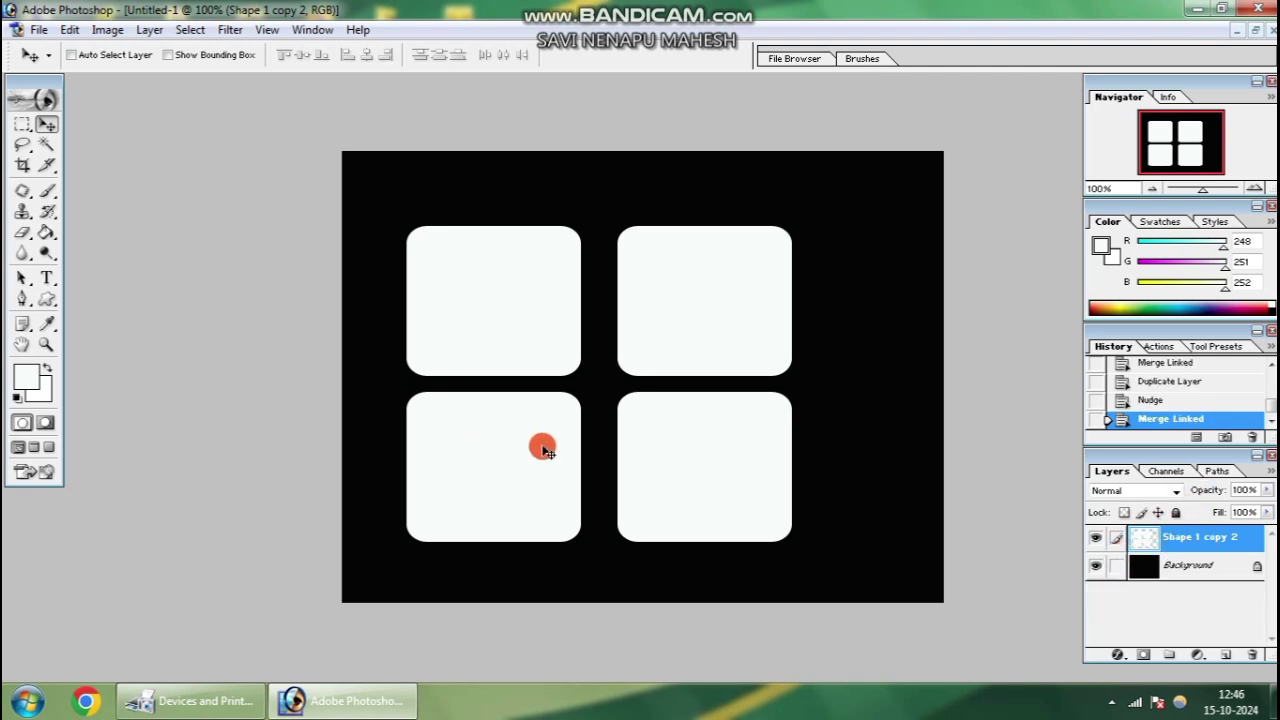
{"action": "key", "text": "ctrl+t"}
{"action": "left_click_drag", "start_coordinate": [789, 228], "coordinate": [865, 165]}
{"action": "left_click_drag", "start_coordinate": [861, 542], "coordinate": [886, 590]}
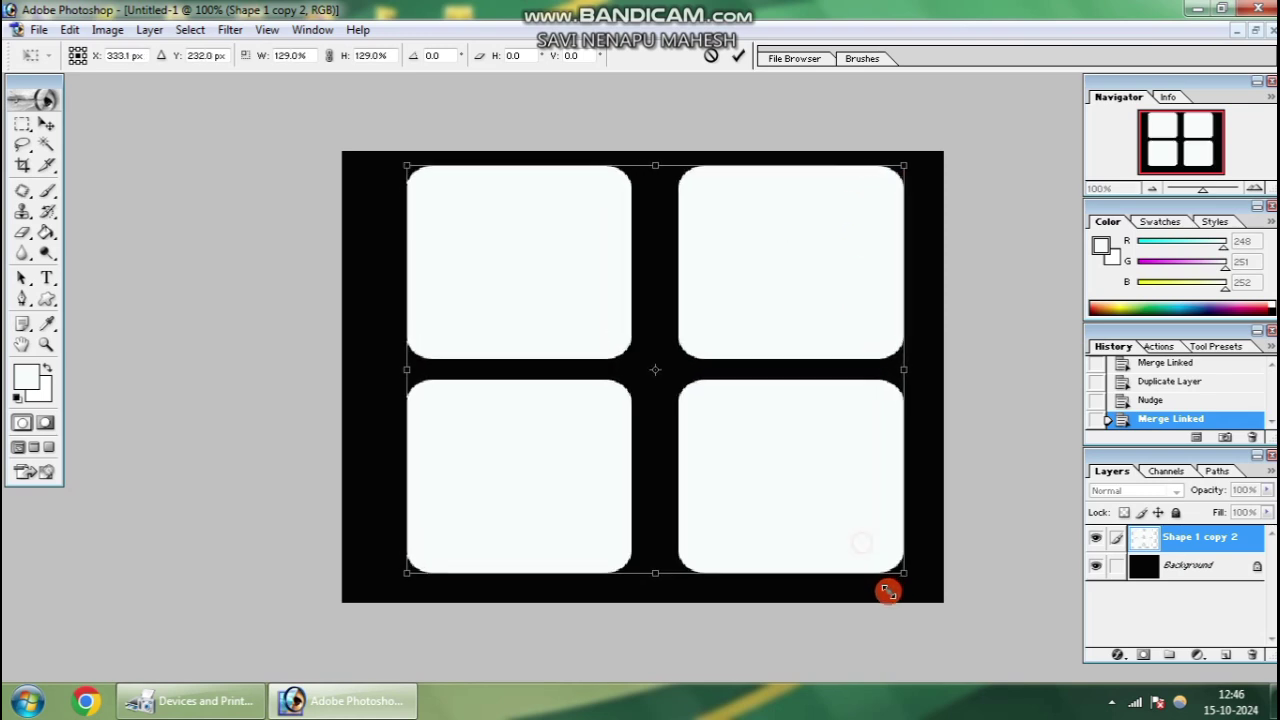
{"action": "left_click_drag", "start_coordinate": [403, 577], "coordinate": [386, 587]}
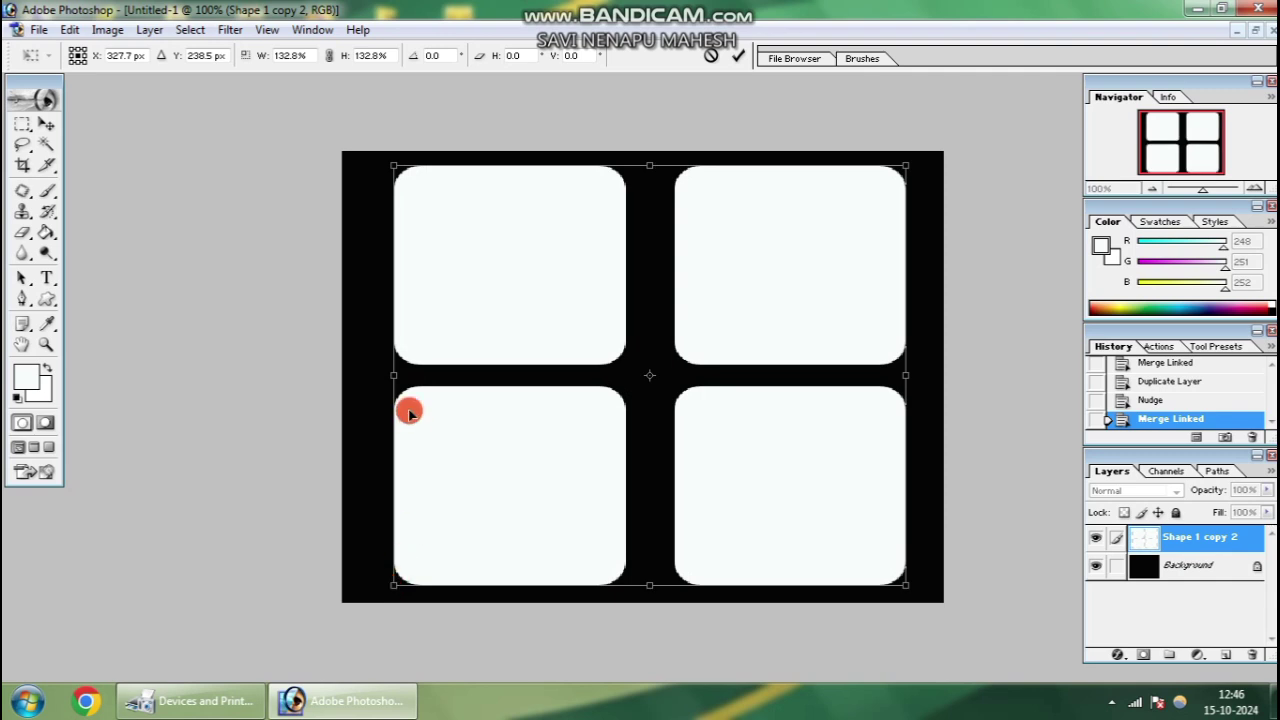
{"action": "left_click_drag", "start_coordinate": [391, 378], "coordinate": [365, 379]}
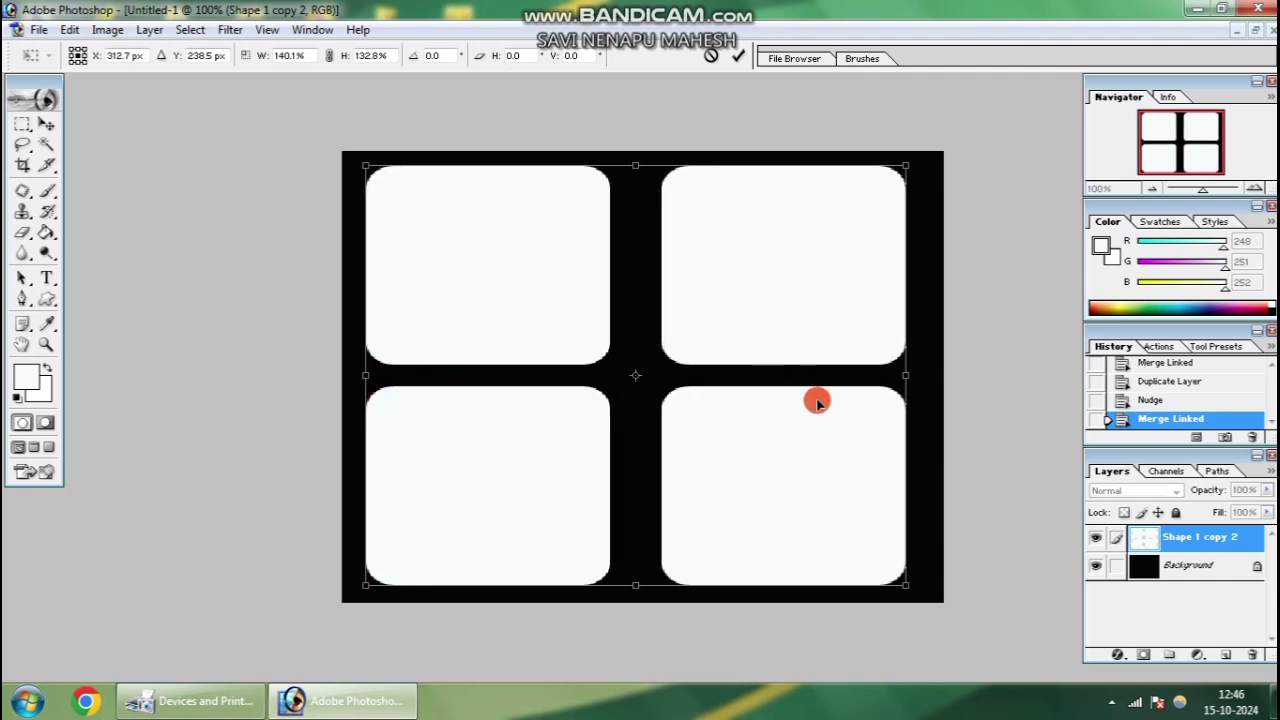
{"action": "left_click_drag", "start_coordinate": [903, 373], "coordinate": [921, 392]}
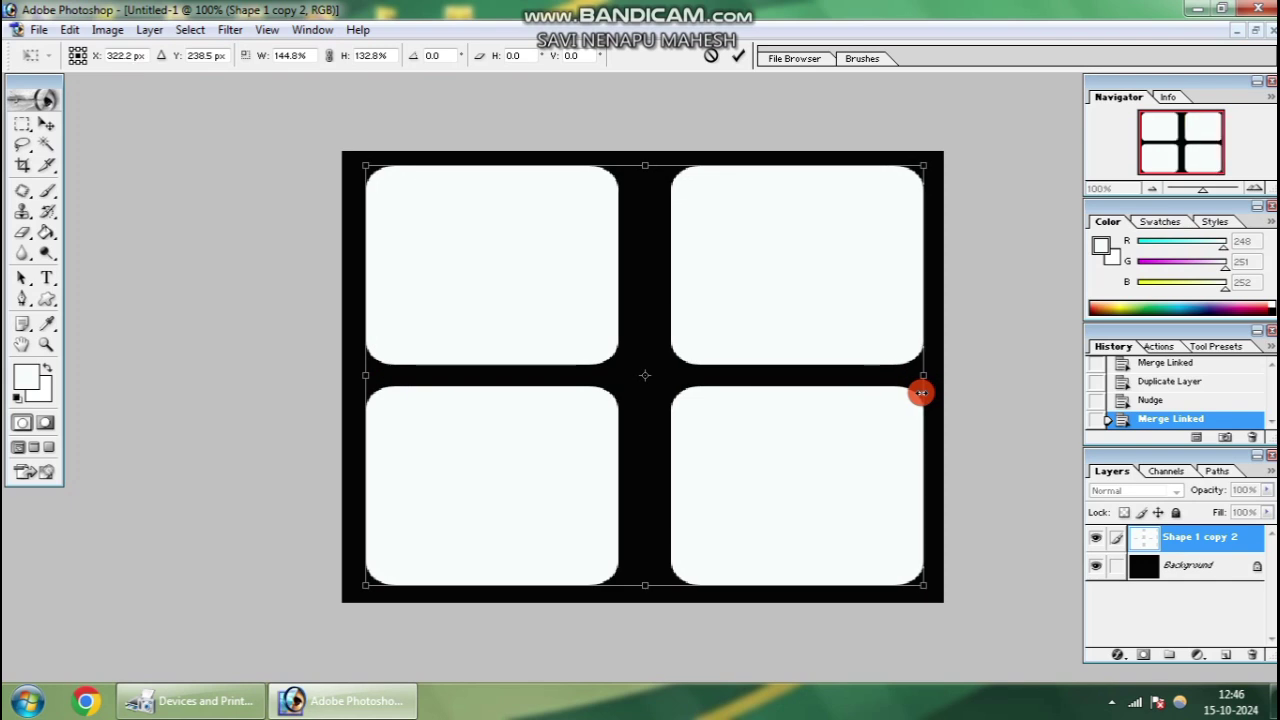
{"action": "key", "text": "Return"}
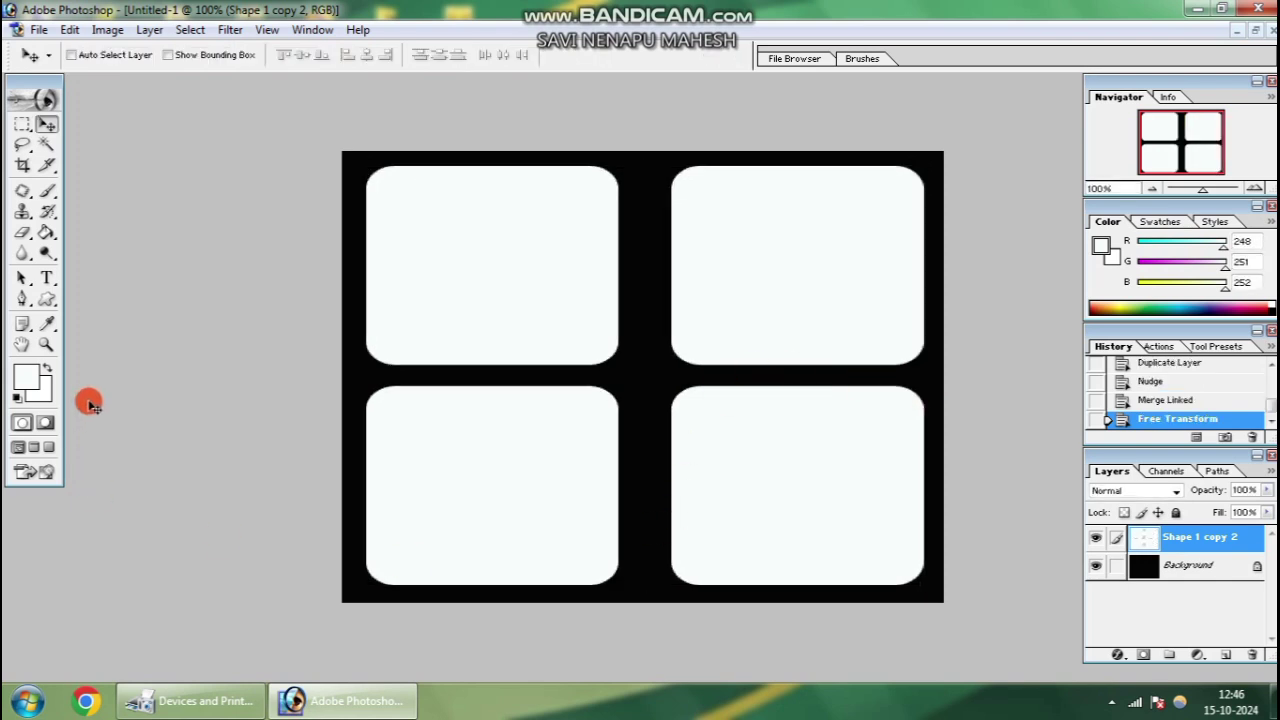
Set the foreground color to near-black (R 4, G 4, B 4)
{"action": "left_click", "coordinate": [25, 374]}
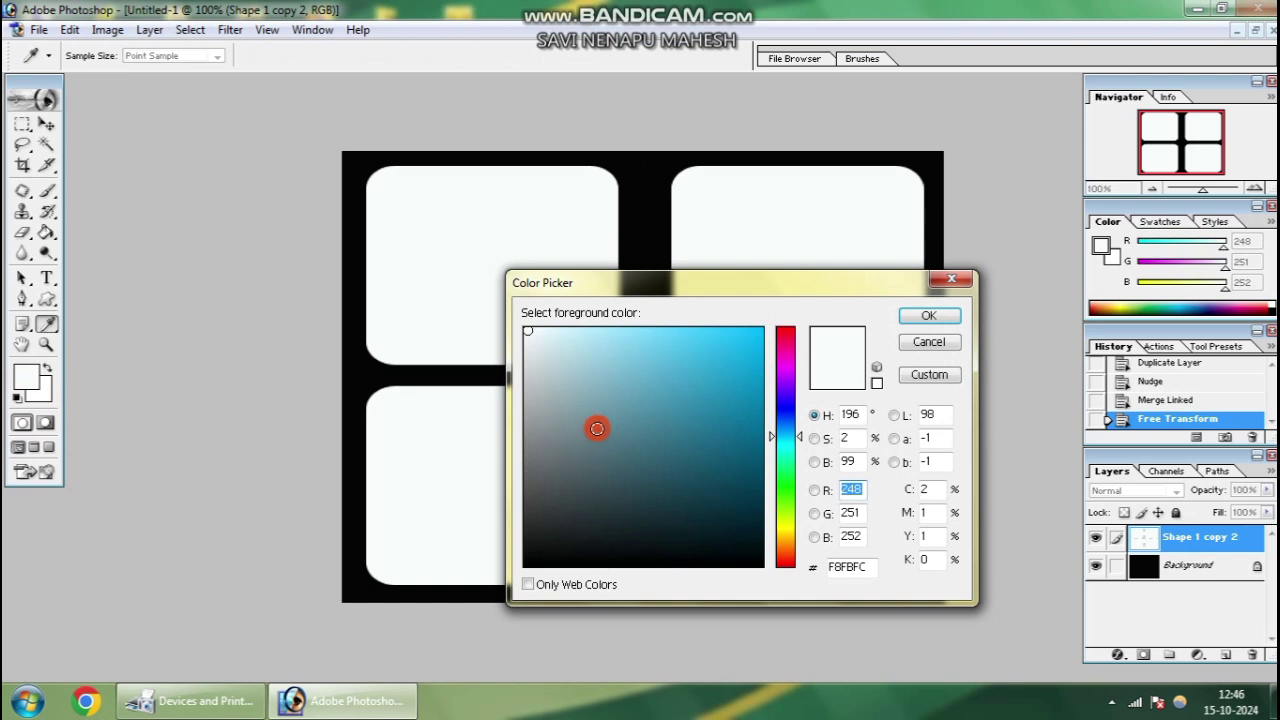
{"action": "left_click", "coordinate": [525, 562]}
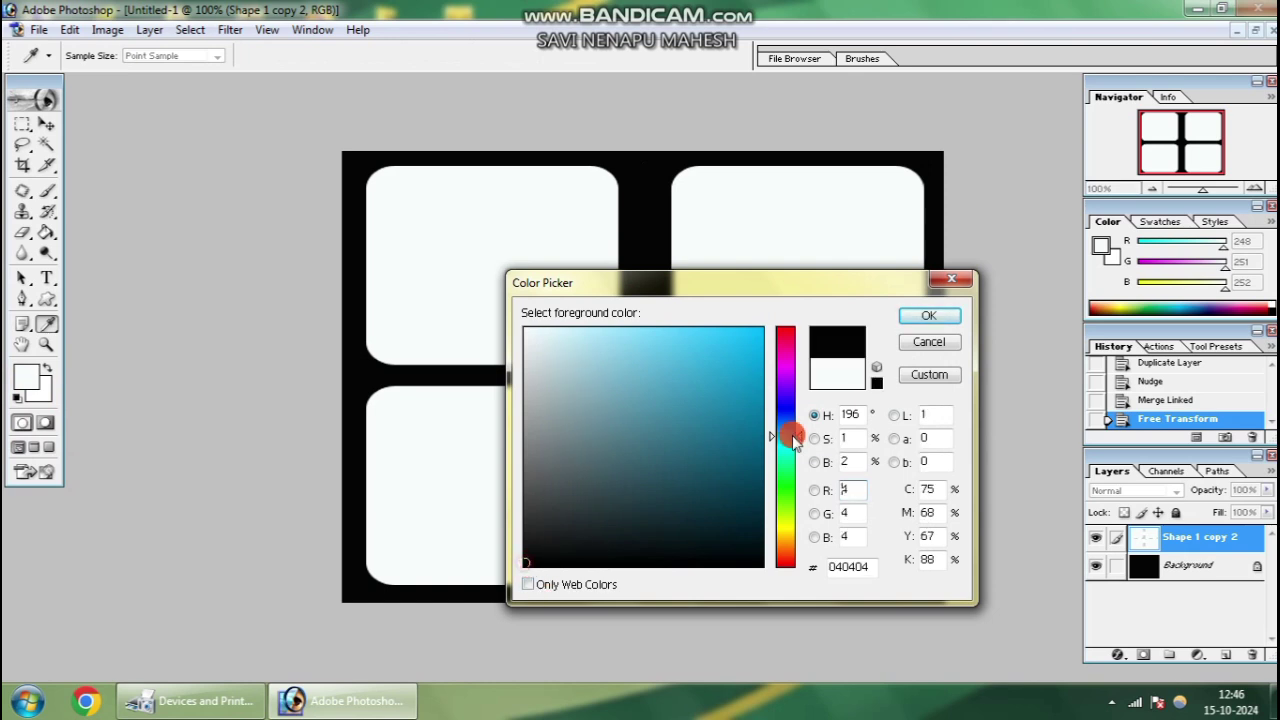
{"action": "left_click", "coordinate": [928, 315]}
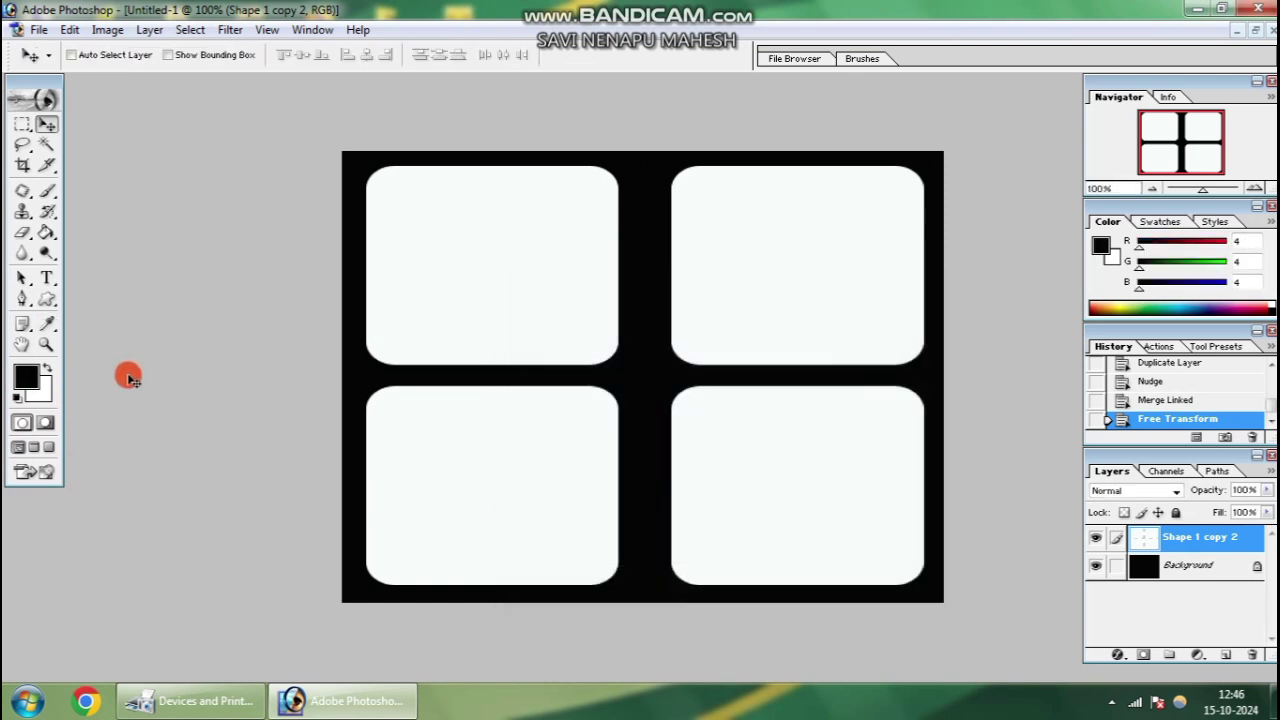
Set the Type tool's font to Arial in the Bold style
{"action": "left_click", "coordinate": [45, 344]}
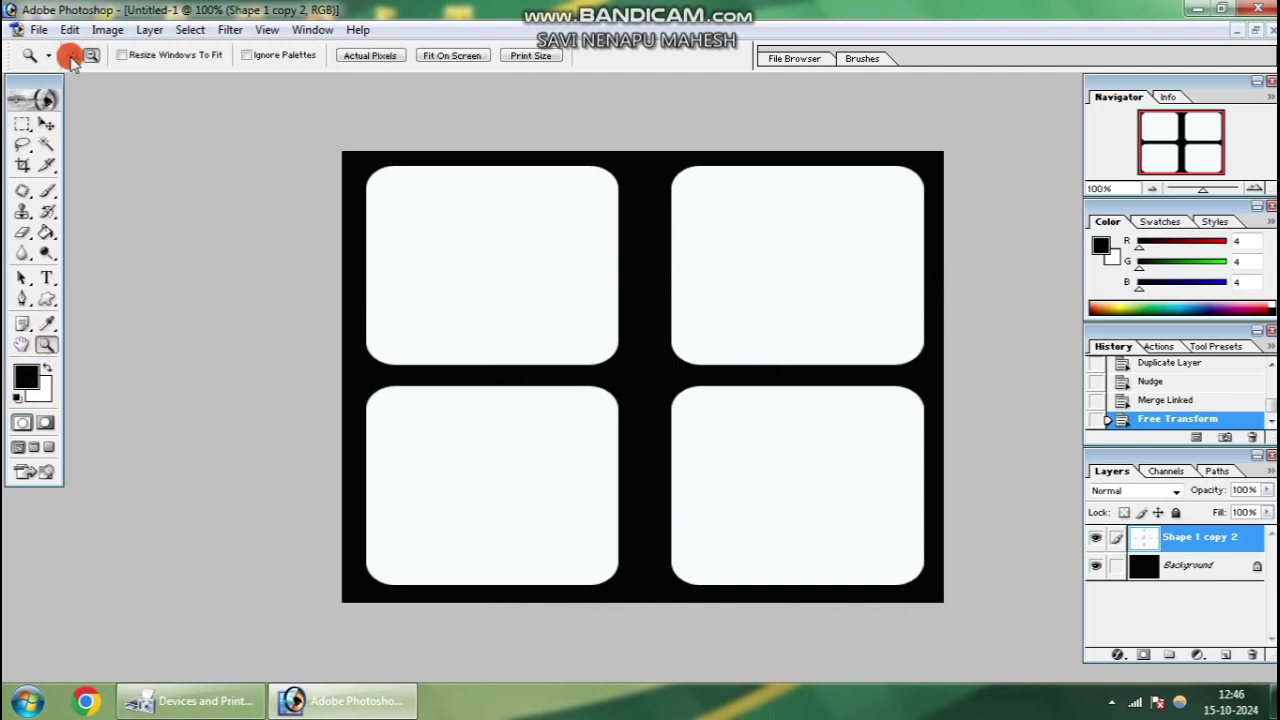
{"action": "left_click", "coordinate": [470, 240]}
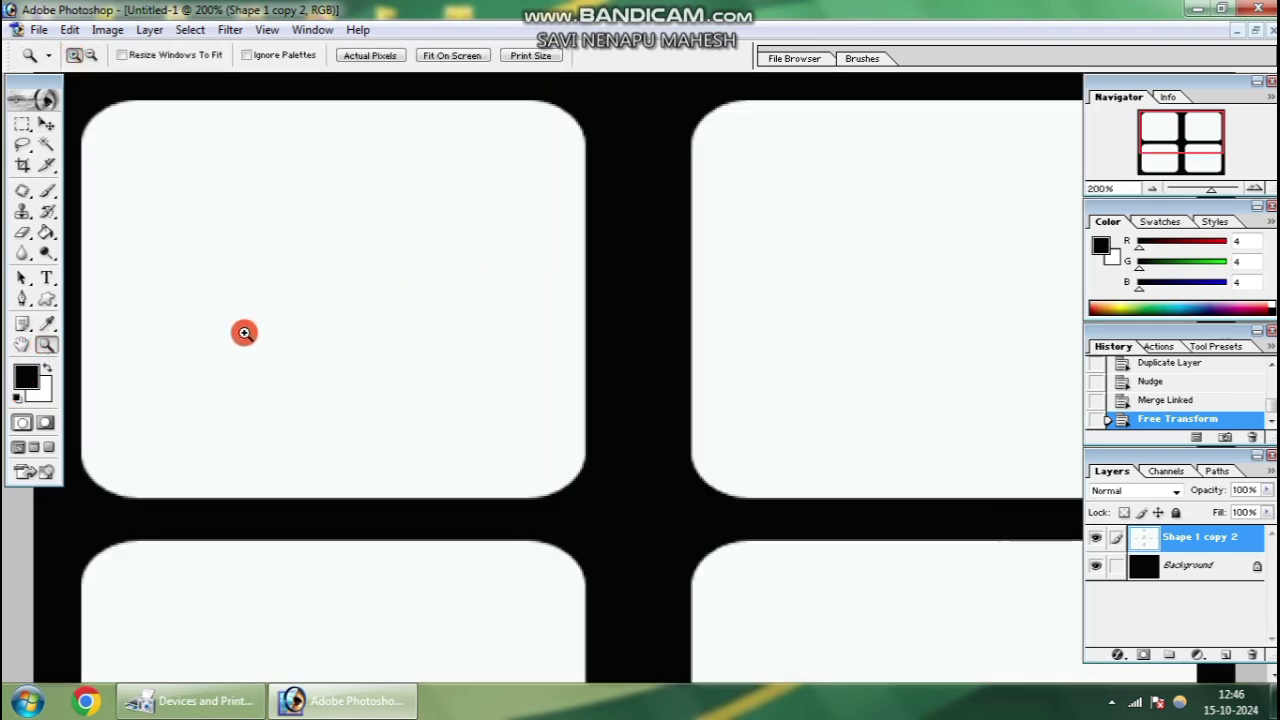
{"action": "left_click", "coordinate": [45, 279]}
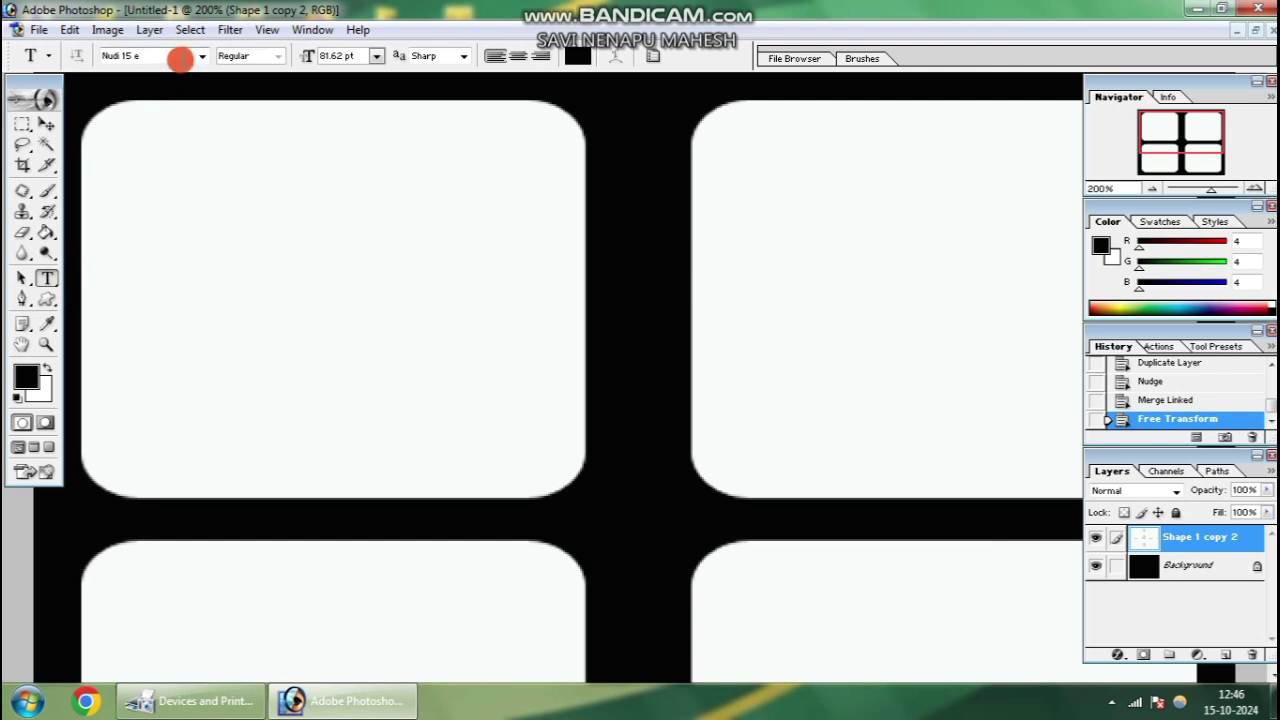
{"action": "left_click", "coordinate": [199, 57]}
{"action": "left_click_drag", "start_coordinate": [251, 197], "coordinate": [254, 86]}
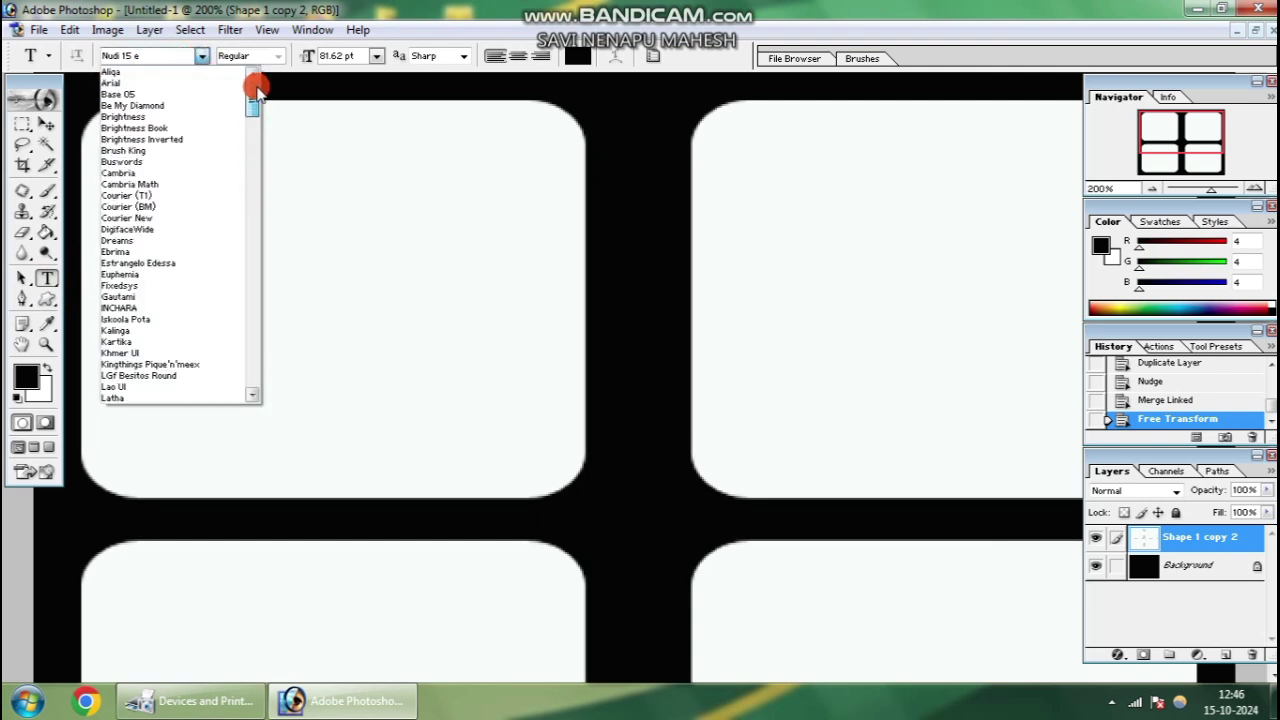
{"action": "left_click_drag", "start_coordinate": [143, 97], "coordinate": [113, 84]}
{"action": "left_click", "coordinate": [279, 62]}
{"action": "left_click", "coordinate": [237, 91]}
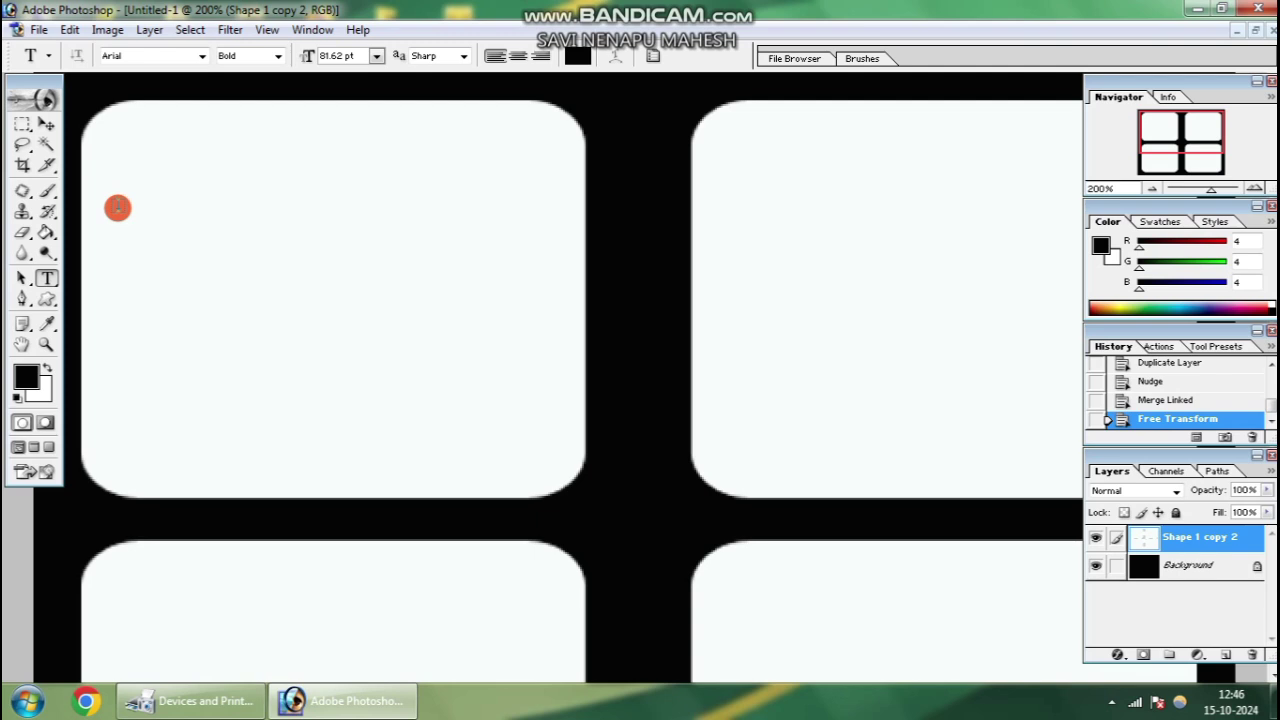
Start a text in the upper-left square at 18 pt and write "Delete"
{"action": "left_click", "coordinate": [120, 185]}
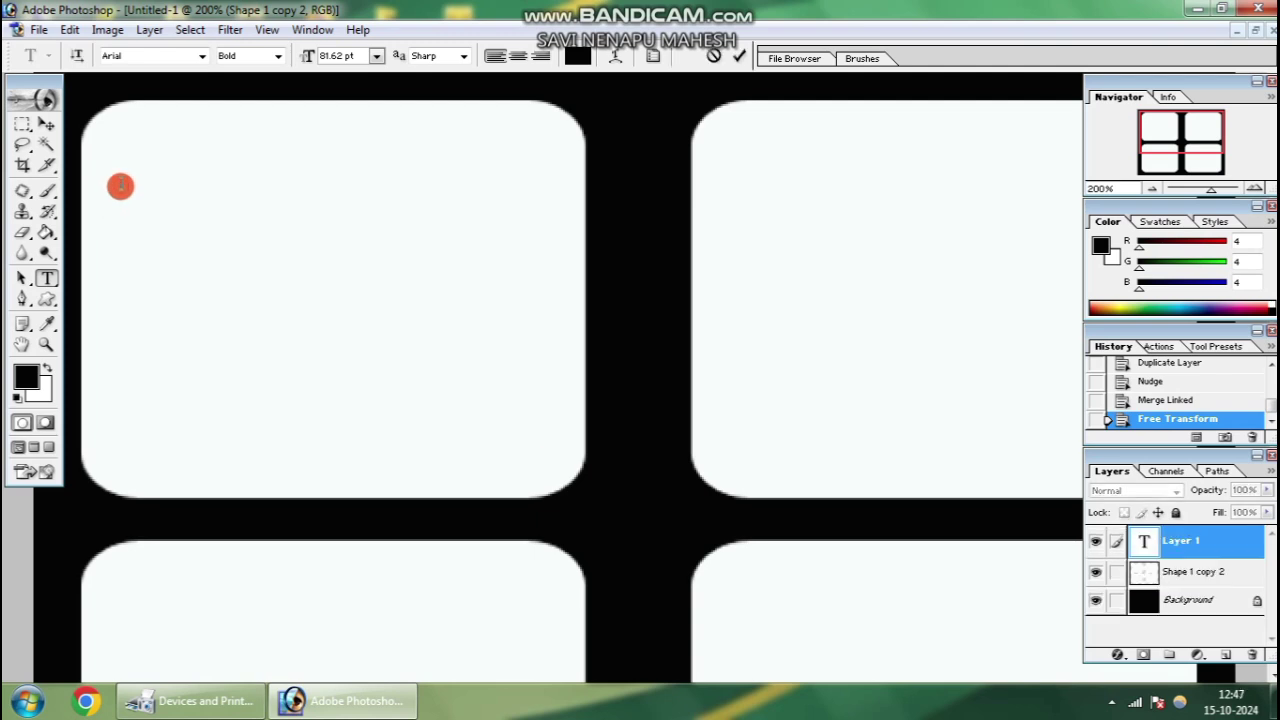
{"action": "type", "text": "d"}
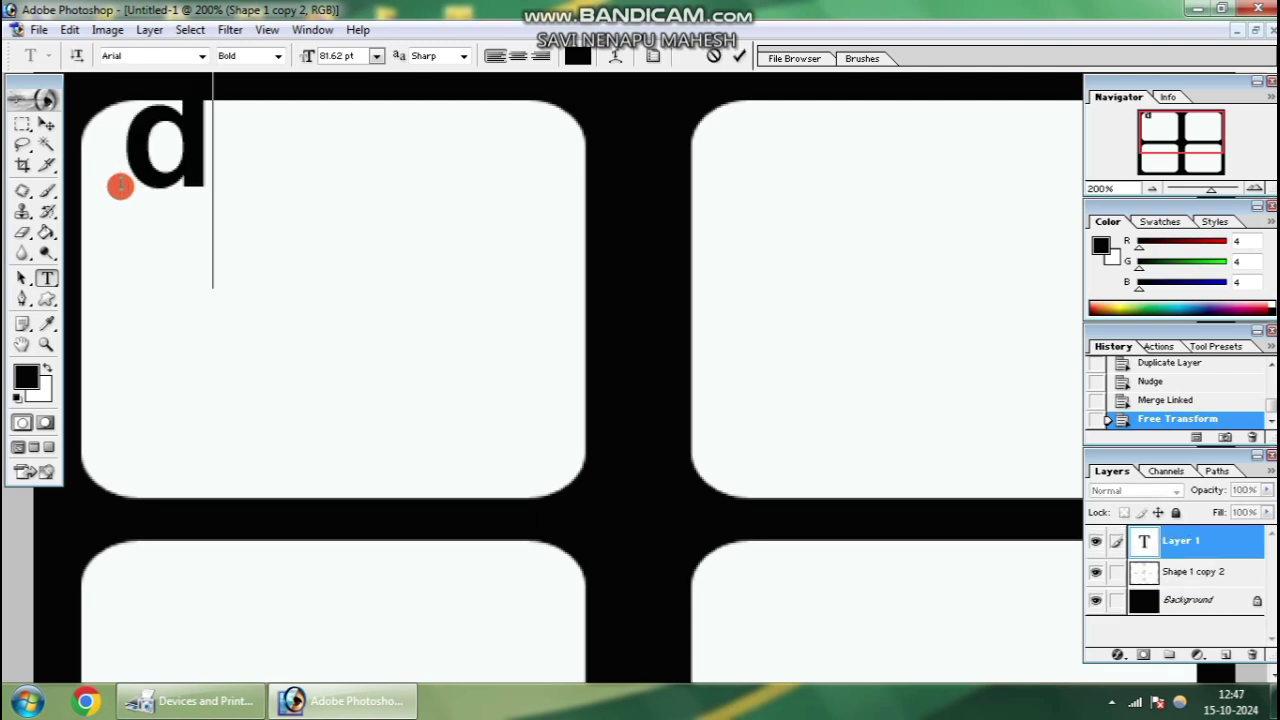
{"action": "key", "text": "BackSpace"}
{"action": "left_click", "coordinate": [333, 59]}
{"action": "left_click", "coordinate": [375, 57]}
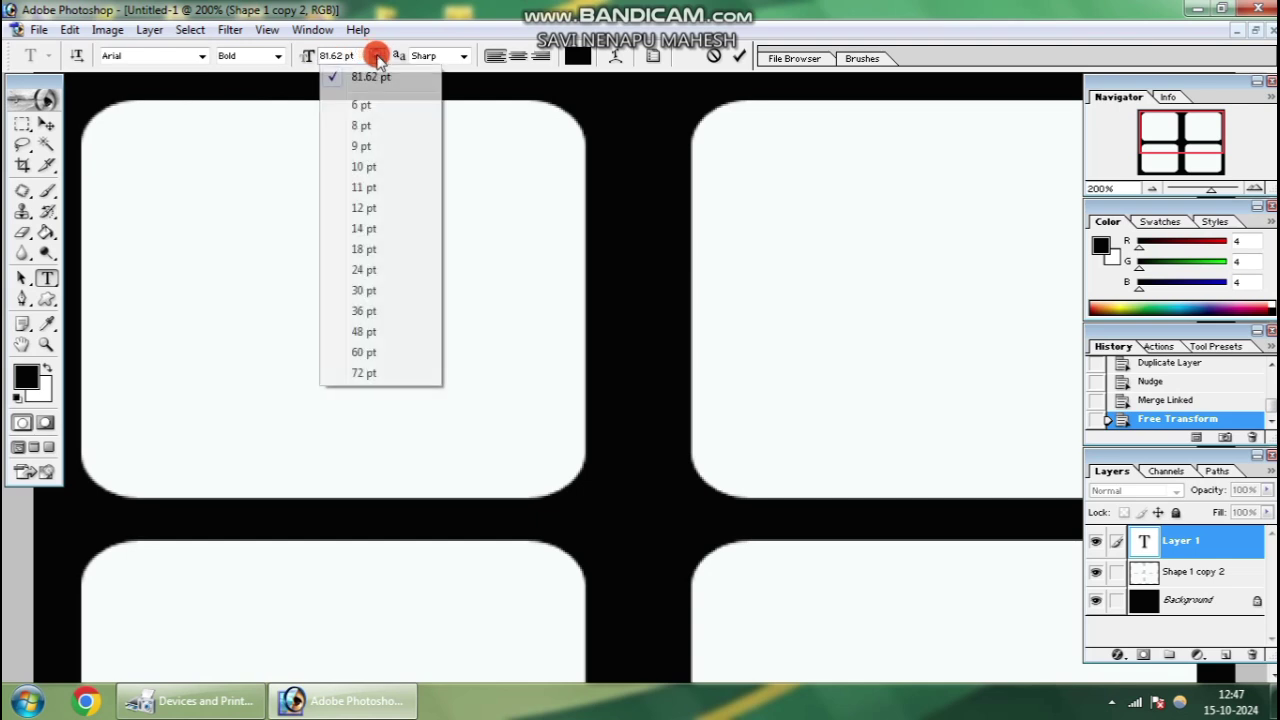
{"action": "left_click", "coordinate": [362, 250]}
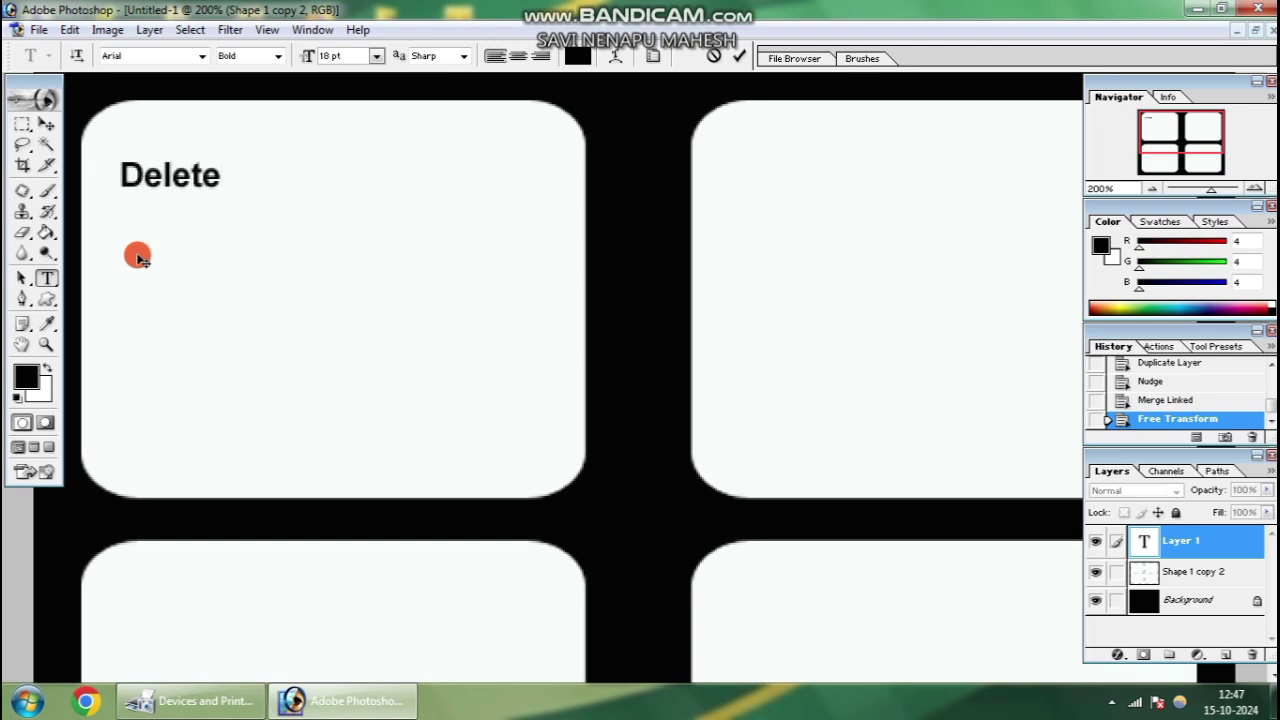
Switch the text color to red (R 252, G 5, B 5) and continue the line with "negative"
{"action": "left_click", "coordinate": [27, 377]}
{"action": "left_click", "coordinate": [758, 329]}
{"action": "left_click", "coordinate": [928, 314]}
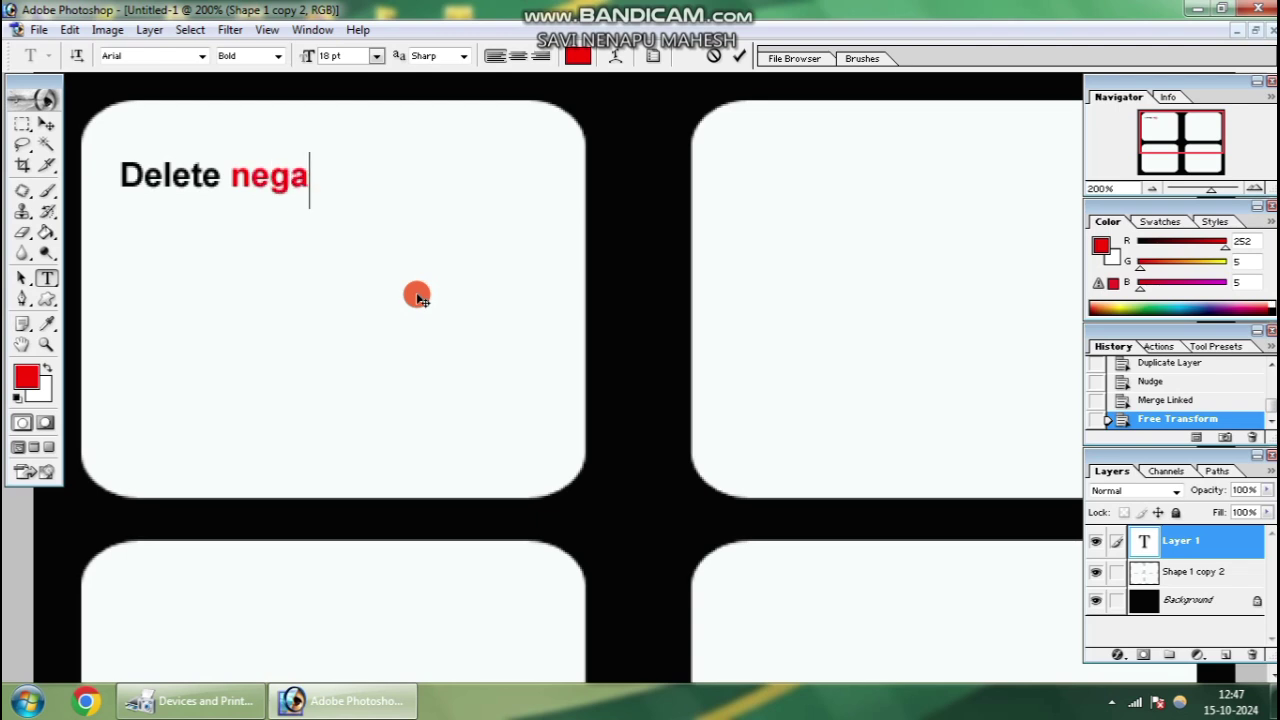
Switch the text color to near-black (R 2, G 2, B 2) and add "People" indented on a second line
{"action": "left_click", "coordinate": [26, 376]}
{"action": "left_click", "coordinate": [537, 549]}
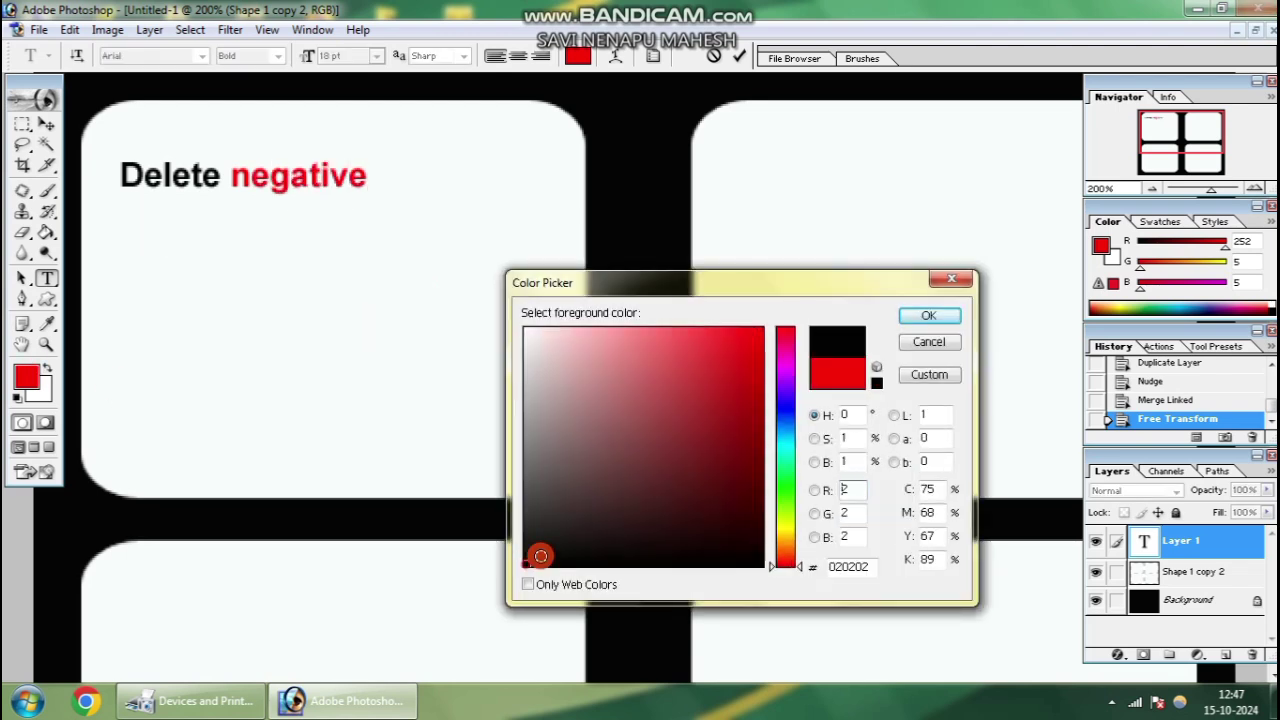
{"action": "key", "text": "Return"}
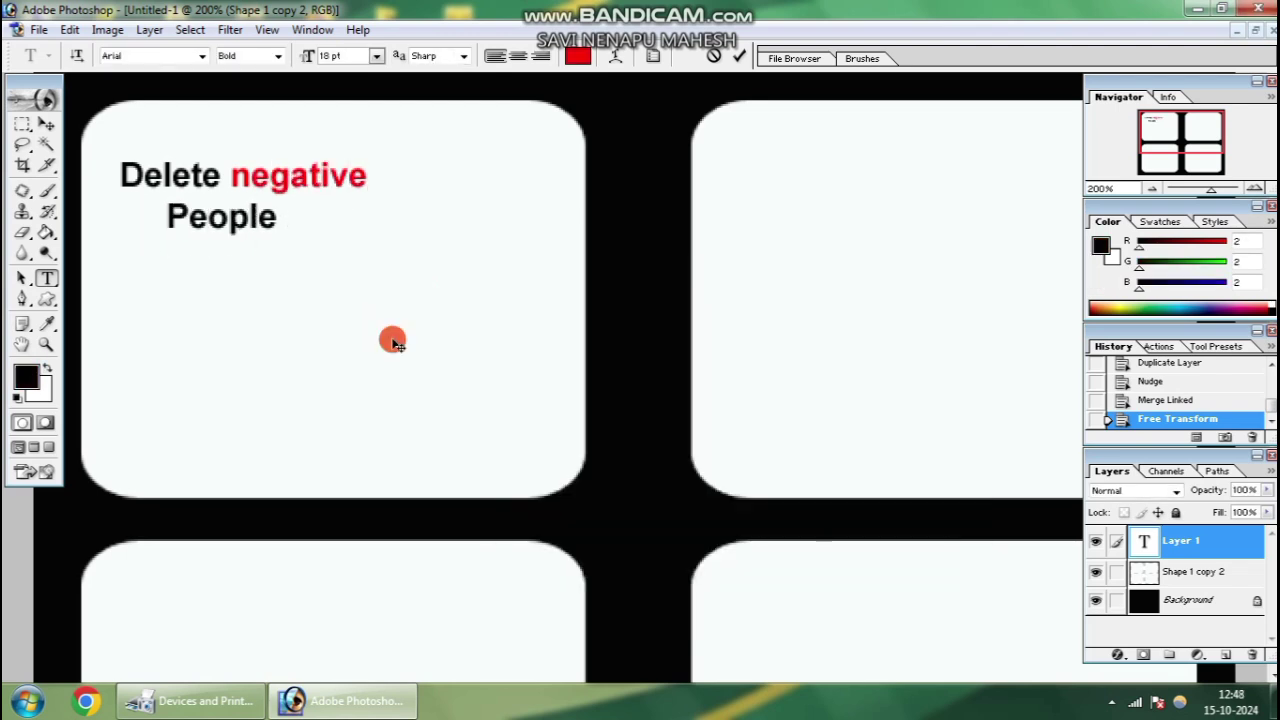
Enlarge the "Delete negative People" text to about 32.1 pt and move it down to the middle of its square
{"action": "left_click", "coordinate": [46, 127]}
{"action": "key", "text": "ctrl+t"}
{"action": "left_click_drag", "start_coordinate": [369, 231], "coordinate": [562, 289]}
{"action": "key", "text": "Return"}
{"action": "left_click_drag", "start_coordinate": [338, 260], "coordinate": [336, 338]}
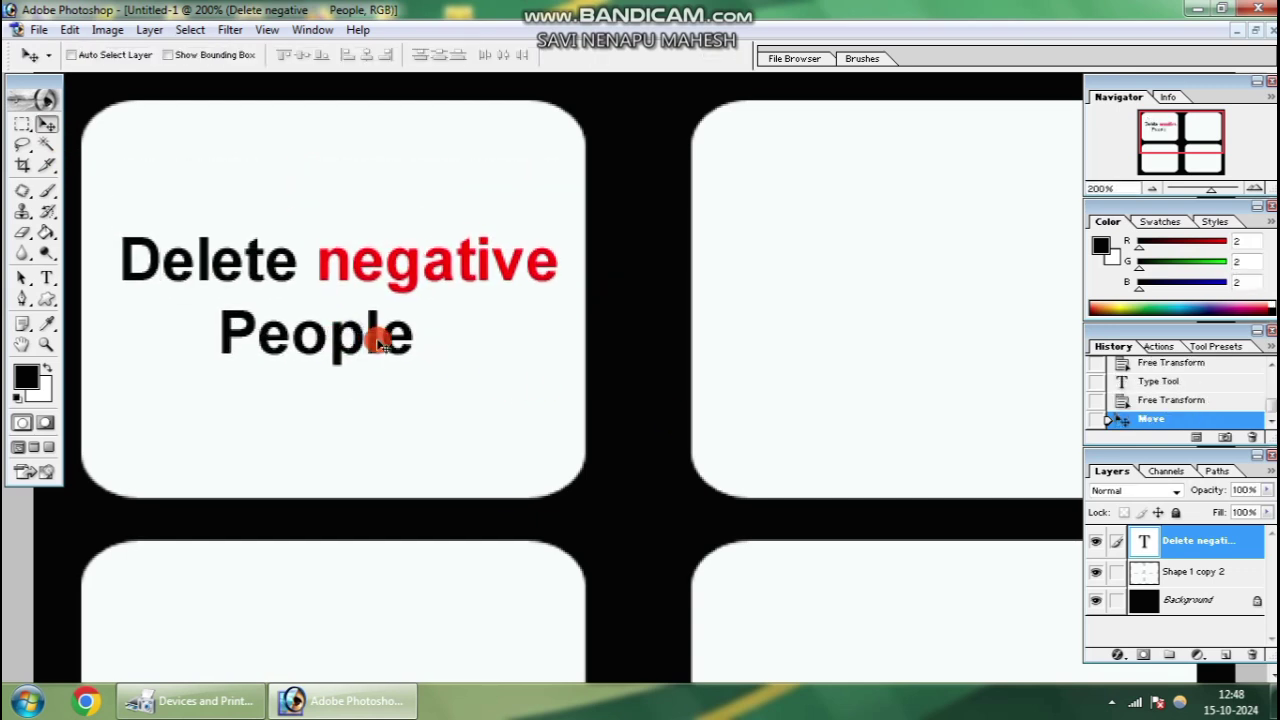
Close the Navigator, Color and History palettes to uncover the upper-right square
{"action": "left_click", "coordinate": [46, 344]}
{"action": "key", "text": "ctrl+minus"}
{"action": "key", "text": "ctrl+plus"}
{"action": "scroll", "coordinate": [894, 337], "scroll_direction": "up", "scroll_amount": 3}
{"action": "left_click", "coordinate": [1270, 81]}
{"action": "left_click", "coordinate": [1270, 206]}
{"action": "left_click", "coordinate": [1270, 330]}
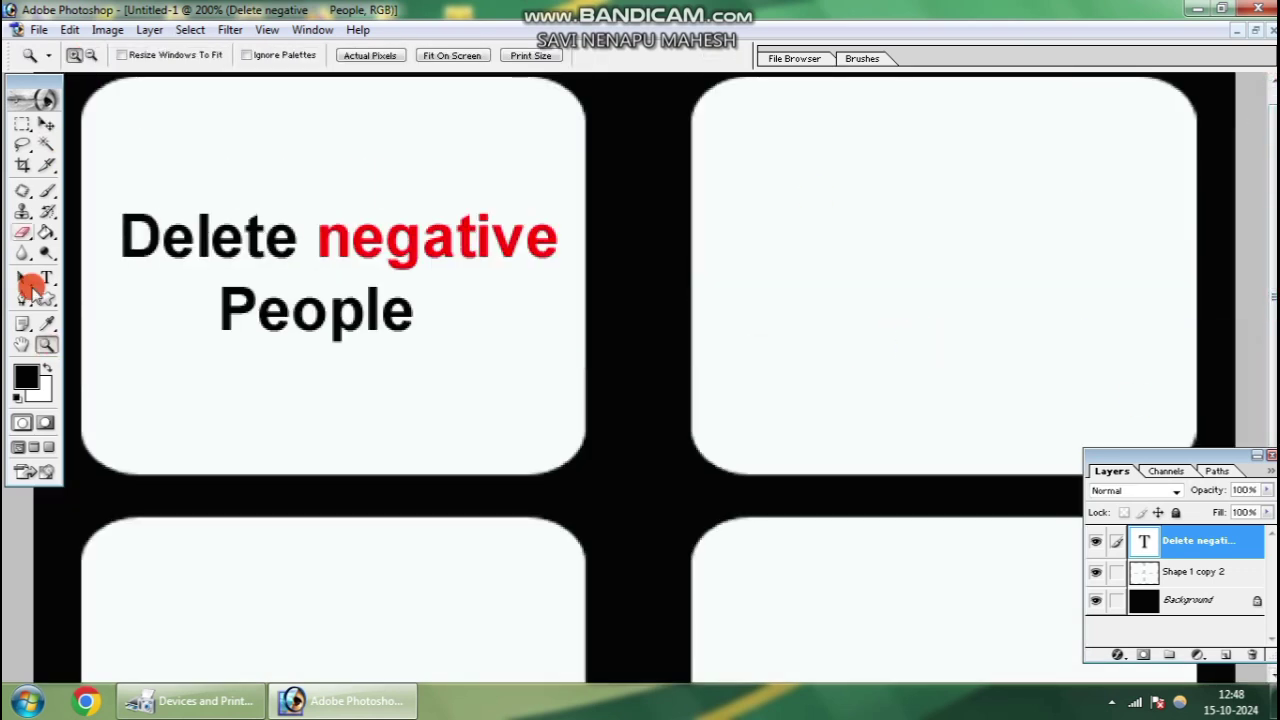
Add the text "Forget your" in black with "Past" in red on a second line in the upper-right square
{"action": "left_click", "coordinate": [36, 283]}
{"action": "left_click", "coordinate": [738, 172]}
{"action": "type", "text": "Forget your"}
{"action": "left_click", "coordinate": [27, 378]}
{"action": "key", "text": "Return"}
{"action": "type", "text": "Past"}
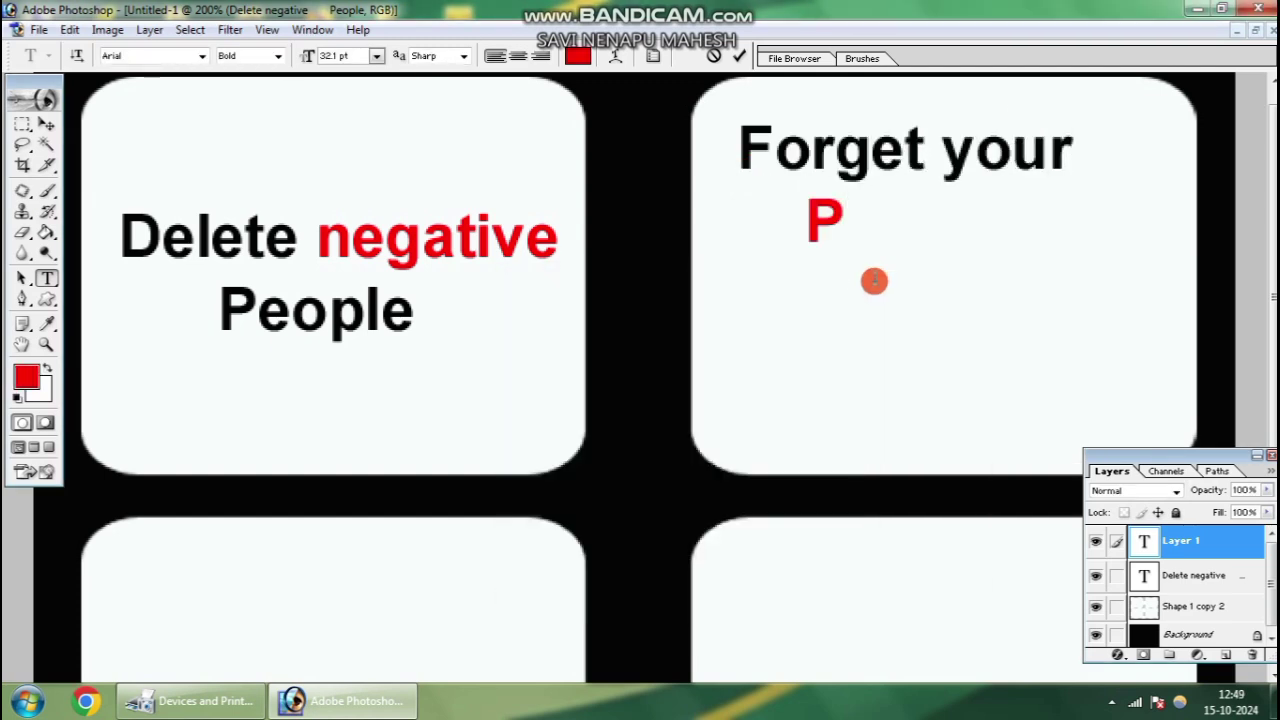
Finish the "Forget your Past" text and move it toward the middle of the upper-right square
{"action": "left_click", "coordinate": [874, 280]}
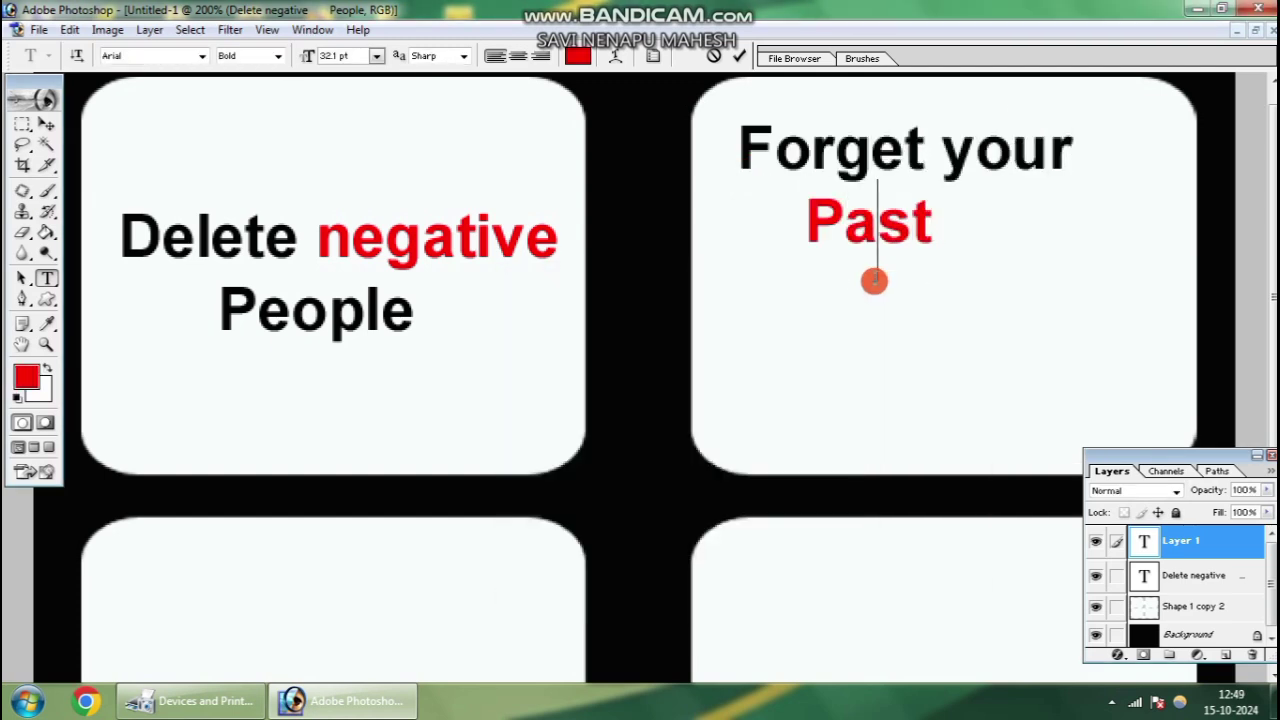
{"action": "key", "text": "Left"}
{"action": "key", "text": "Left"}
{"action": "left_click", "coordinate": [46, 124]}
{"action": "left_click_drag", "start_coordinate": [854, 160], "coordinate": [906, 239]}
Start a text in the lower-left square and write "Accept your" in near-black
{"action": "scroll", "coordinate": [906, 239], "scroll_direction": "down", "scroll_amount": 3}
{"action": "left_click", "coordinate": [46, 278]}
{"action": "left_click", "coordinate": [117, 419]}
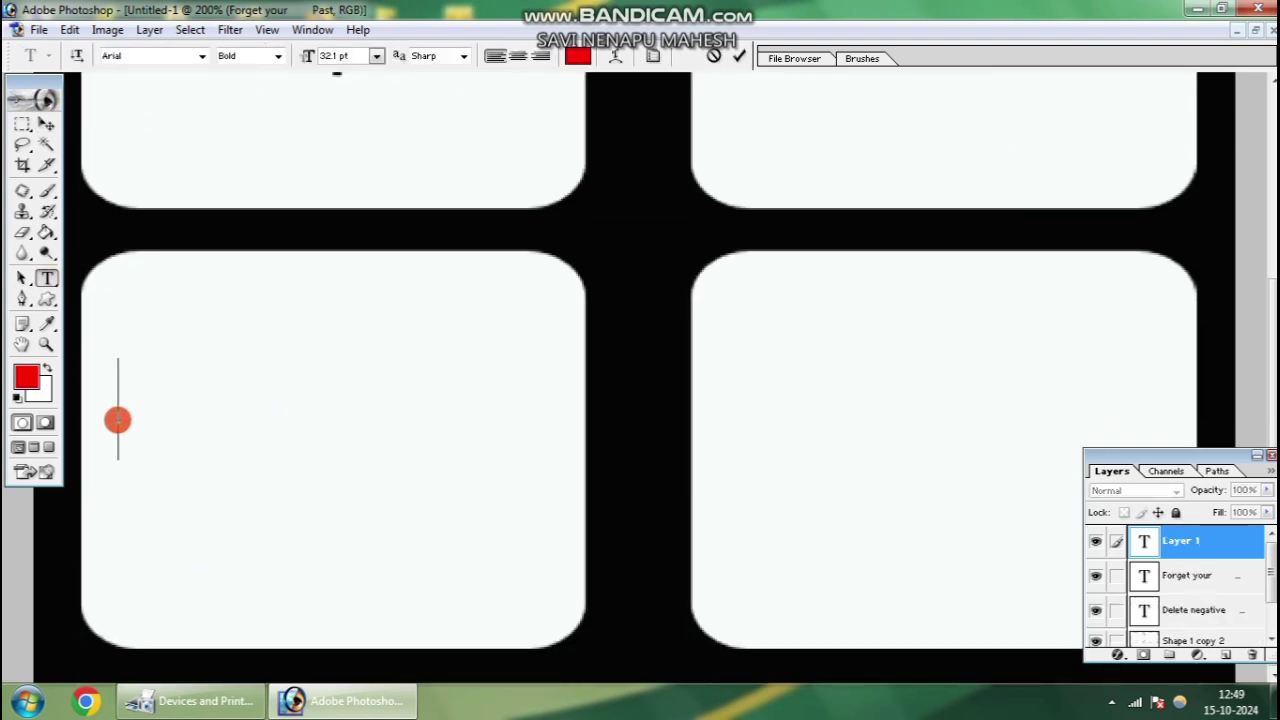
{"action": "left_click", "coordinate": [27, 377]}
{"action": "left_click", "coordinate": [530, 563]}
{"action": "key", "text": "Return"}
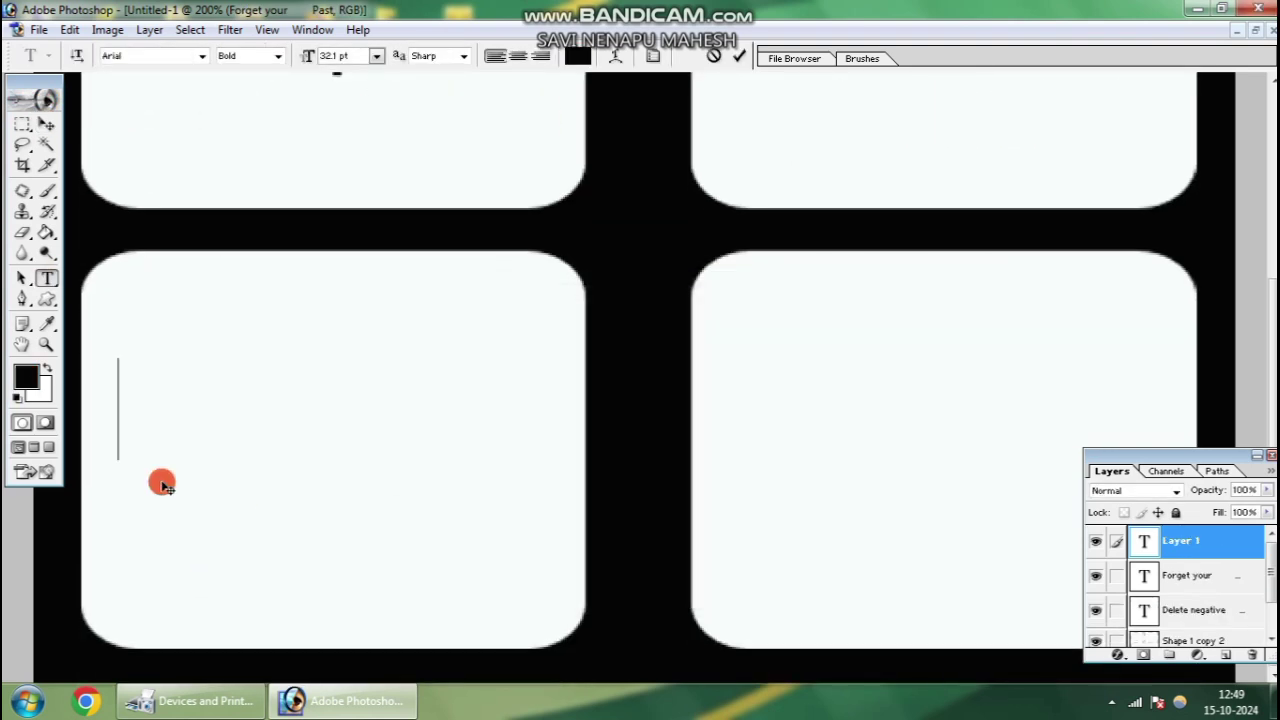
{"action": "type", "text": "Accept your"}
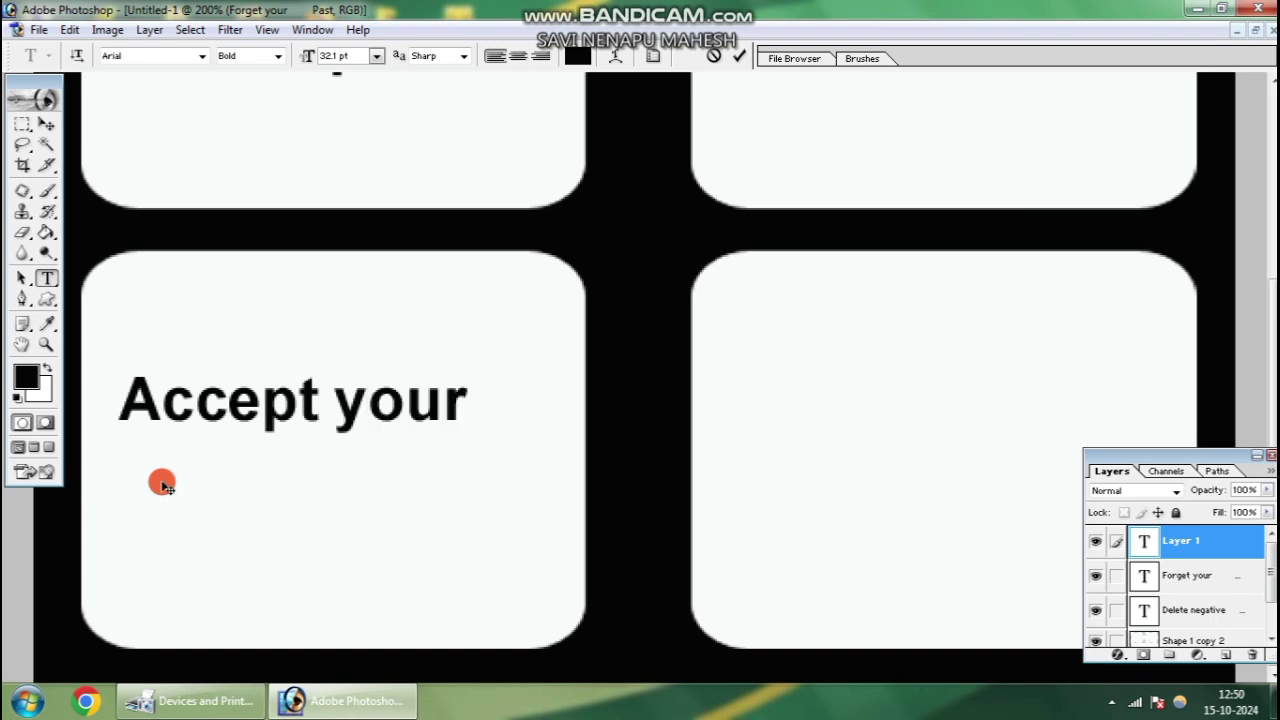
Switch the text color to red and add "Mistakes" on a second line below "Accept your"
{"action": "left_click", "coordinate": [578, 55]}
{"action": "left_click", "coordinate": [754, 354]}
{"action": "left_click", "coordinate": [929, 314]}
{"action": "key", "text": "Return"}
{"action": "type", "text": "M"}
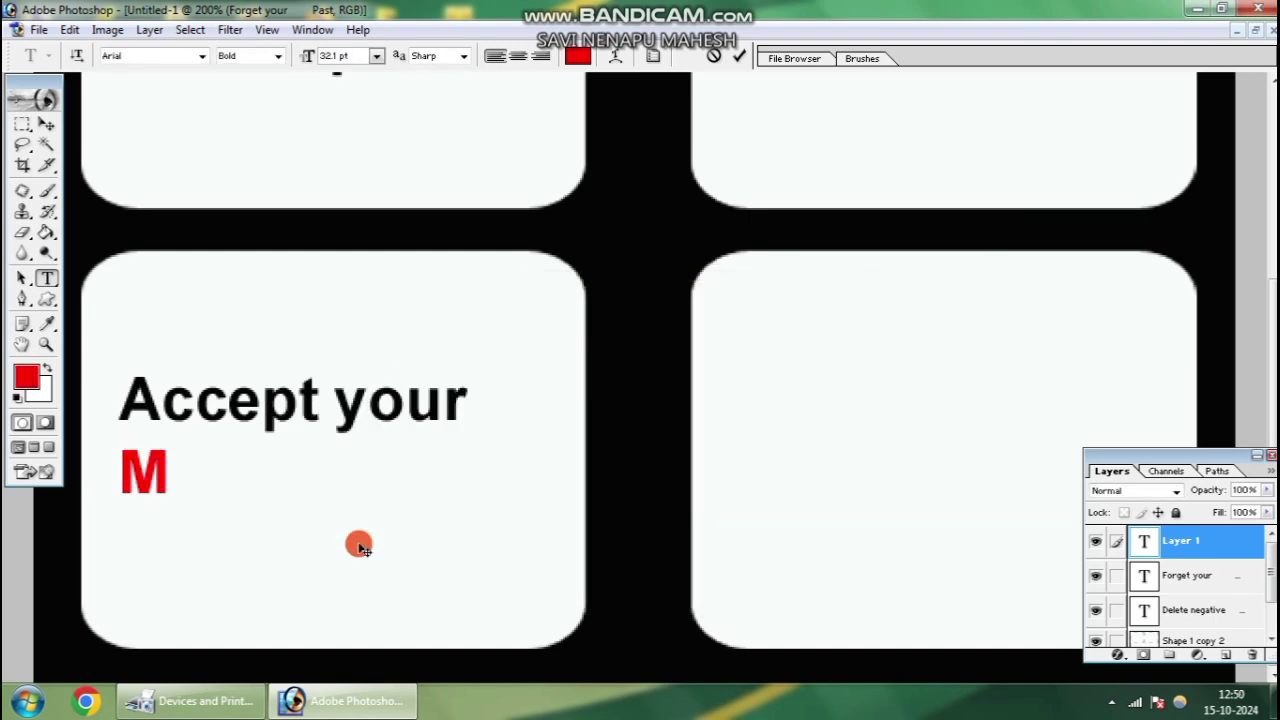
{"action": "type", "text": "istakes"}
Remove one leading space before "Mistakes" to adjust its indent under "Accept your"
{"action": "key", "text": "Left"}
{"action": "key", "text": "Left"}
{"action": "key", "text": "Left"}
{"action": "key", "text": "Left"}
{"action": "key", "text": "Left"}
{"action": "key", "text": "Left"}
{"action": "key", "text": "Left"}
{"action": "key", "text": "Left"}
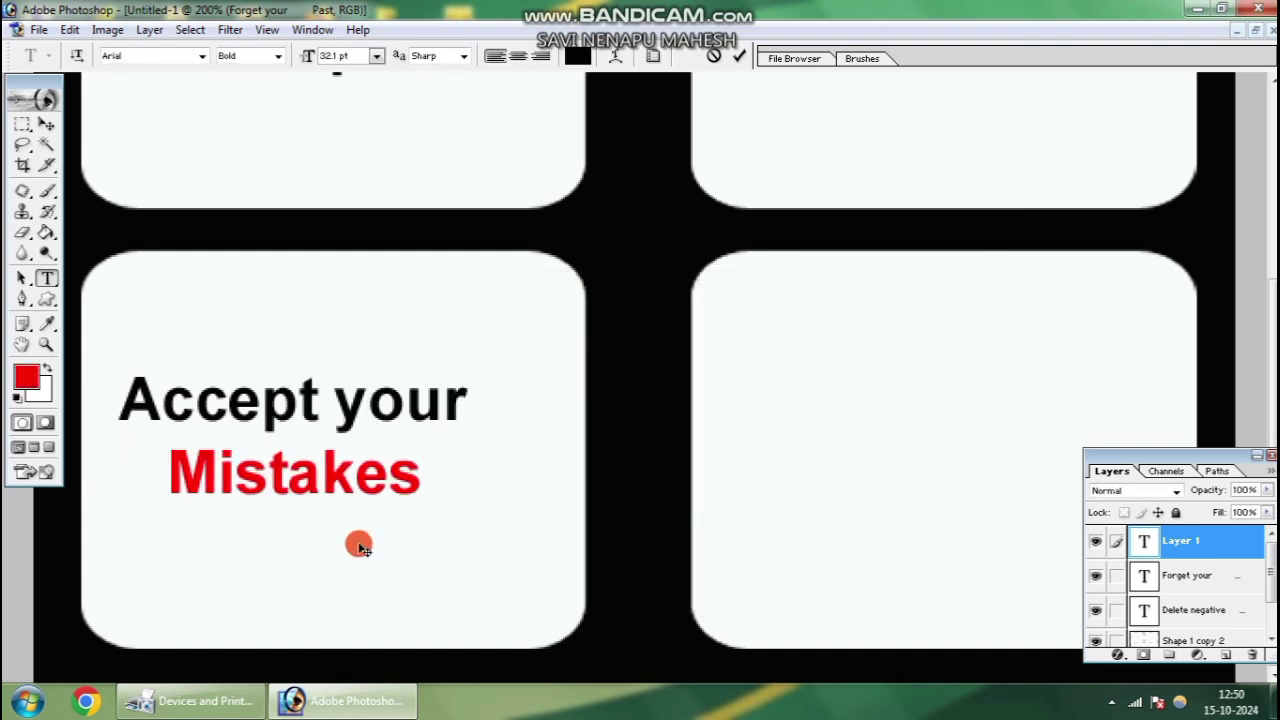
{"action": "key", "text": "BackSpace"}
Commit the "Accept your Mistakes" text and enlarge it to 41.09 pt across the lower-left square
{"action": "key", "text": "ctrl+Return"}
{"action": "key", "text": "ctrl+t"}
{"action": "left_click_drag", "start_coordinate": [466, 494], "coordinate": [488, 598]}
{"action": "key", "text": "Return"}
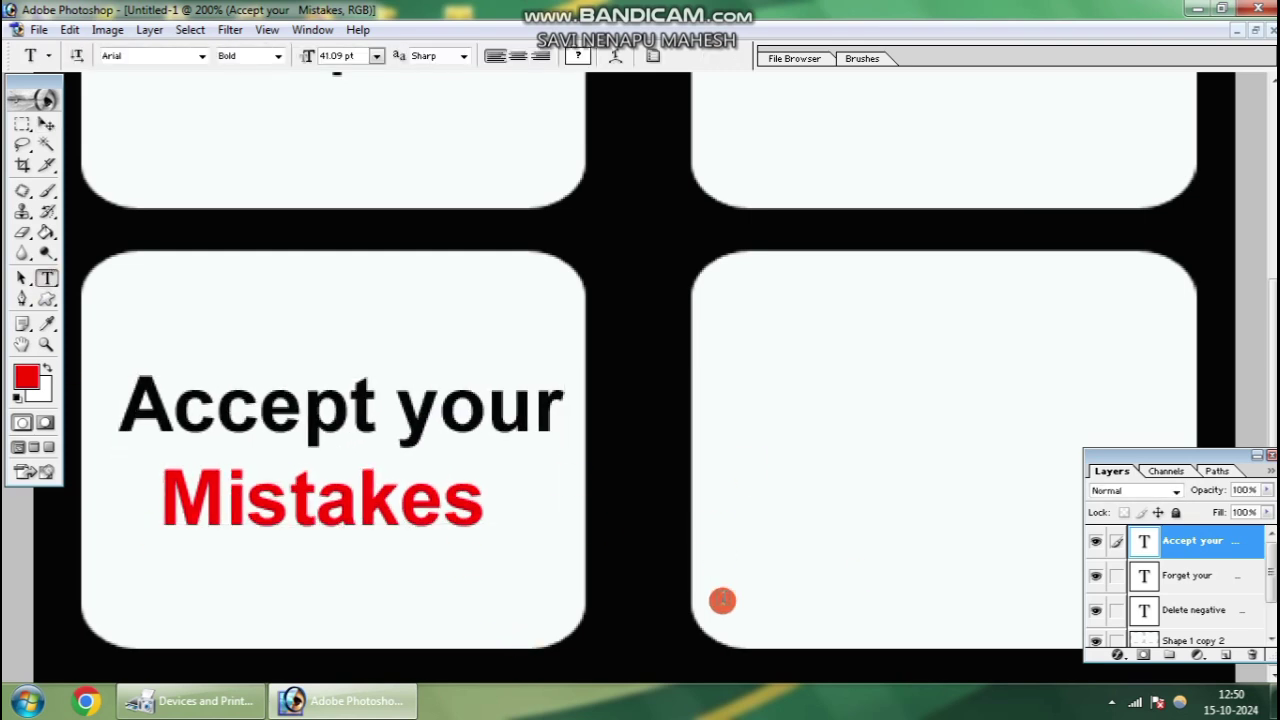
Start a text in the lower-right square and write "Restart your" in red
{"action": "left_click", "coordinate": [757, 355]}
{"action": "type", "text": "Rest"}
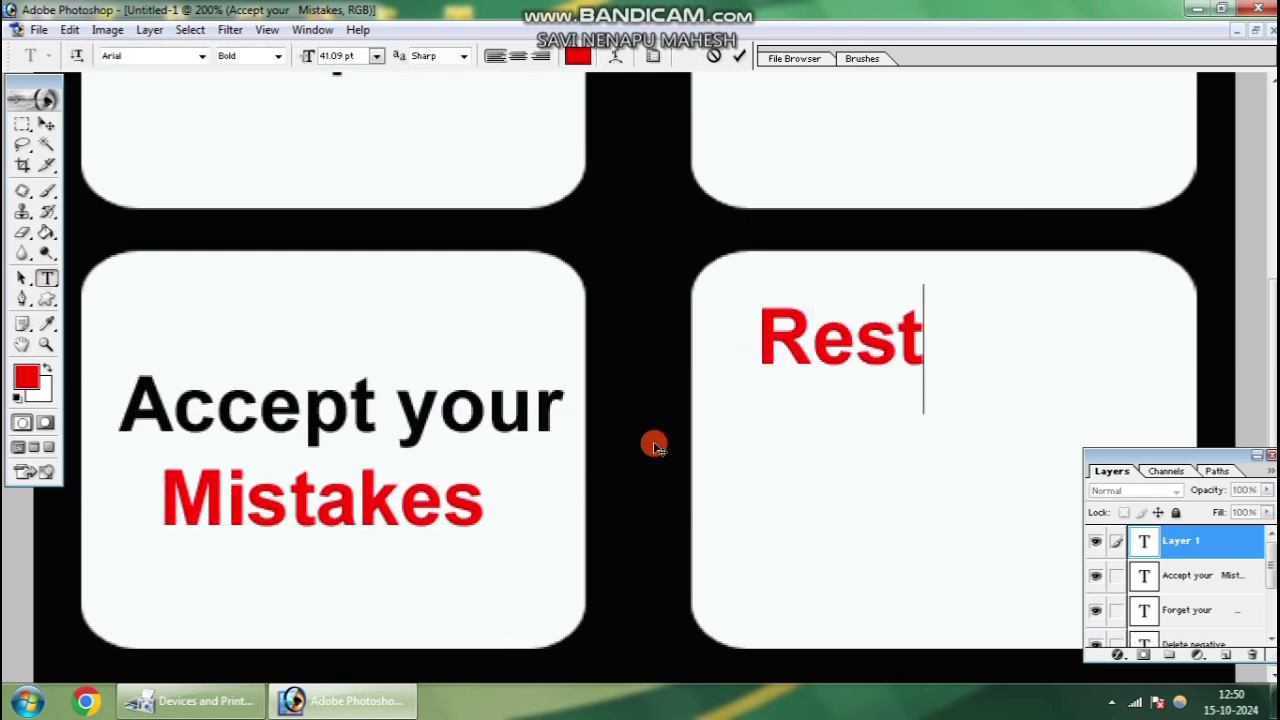
{"action": "type", "text": "art your"}
Switch the text color to black and add "life......" on a second line below "Restart your"
{"action": "left_click", "coordinate": [26, 377]}
{"action": "left_click", "coordinate": [523, 563]}
{"action": "left_click", "coordinate": [923, 314]}
{"action": "key", "text": "Return"}
{"action": "type", "text": "life......"}
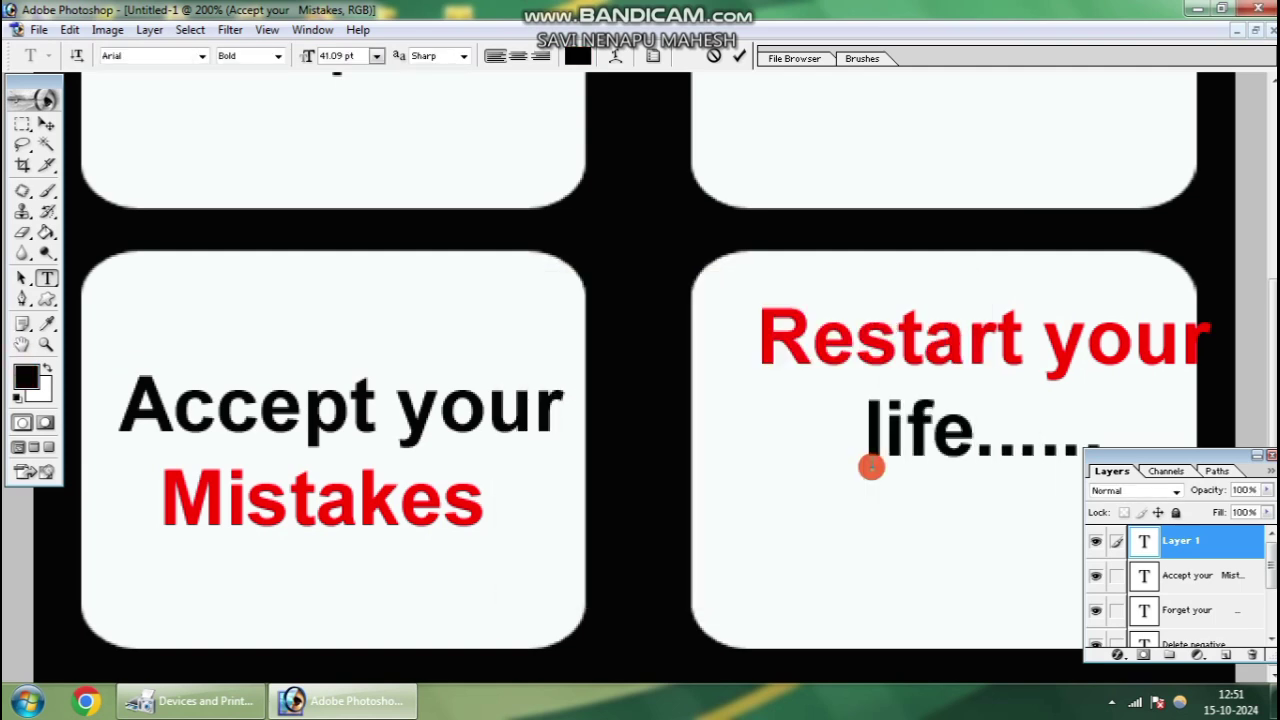
Commit the "Restart your life......" text and reposition it inside the lower-right square
{"action": "key", "text": "ctrl+Return"}
{"action": "left_click_drag", "start_coordinate": [878, 373], "coordinate": [837, 423]}
{"action": "key", "text": "ctrl+alt+space"}
{"action": "left_click", "coordinate": [613, 457], "text": "alt"}
{"action": "left_click", "coordinate": [613, 457], "text": "alt"}
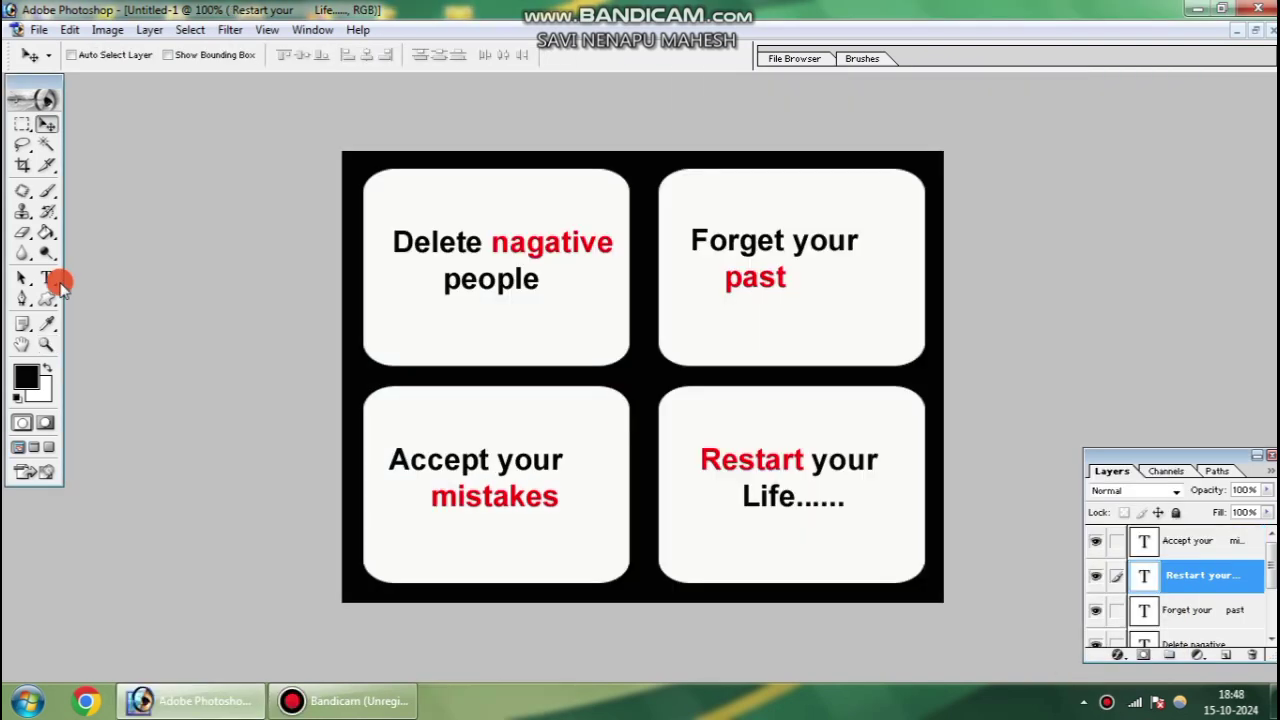
Break the upper-left phrase after "Delete" so "nagative" starts its own line, and adjust the indent of "Delete"
{"action": "left_click", "coordinate": [46, 278]}
{"action": "left_click", "coordinate": [489, 246]}
{"action": "key", "text": "Return"}
{"action": "left_click", "coordinate": [391, 249]}
Enlarge the "Delete nagative people" text to fill the upper-left square and center it there
{"action": "left_click", "coordinate": [47, 126]}
{"action": "key", "text": "ctrl+t"}
{"action": "left_click_drag", "start_coordinate": [490, 290], "coordinate": [583, 336]}
{"action": "key", "text": "Return"}
{"action": "left_click_drag", "start_coordinate": [534, 286], "coordinate": [531, 292]}
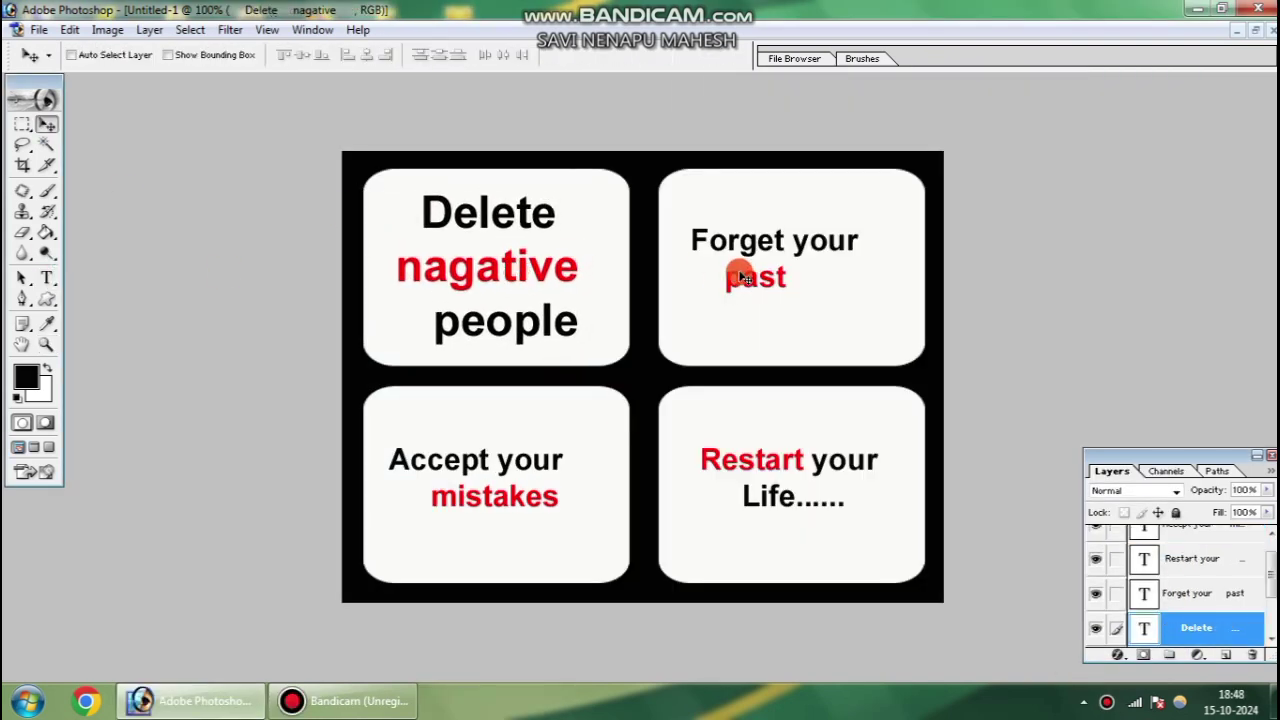
Break the upper-right phrase after "Forget" so "your" stands on its own line above "past"
{"action": "left_click", "coordinate": [740, 276], "text": "ctrl"}
{"action": "key", "text": "t"}
{"action": "left_click", "coordinate": [791, 243]}
{"action": "key", "text": "Return"}
Enlarge the "Forget your past" text to fill the upper-right square and center it there
{"action": "key", "text": "ctrl+t"}
{"action": "left_click_drag", "start_coordinate": [801, 229], "coordinate": [883, 183]}
{"action": "mouse_move", "coordinate": [883, 328]}
{"action": "left_mouse_down"}
{"action": "mouse_move", "coordinate": [873, 357]}
{"action": "mouse_move", "coordinate": [866, 338]}
{"action": "left_mouse_up"}
{"action": "left_click_drag", "start_coordinate": [817, 281], "coordinate": [817, 286]}
{"action": "key", "text": "Return"}
Break the lower-left phrase after "Accept" and indent "Accept" and "your" with spaces to center them above "mistakes"
{"action": "left_click", "coordinate": [510, 472], "text": "ctrl"}
{"action": "key", "text": "t"}
{"action": "left_click", "coordinate": [499, 465]}
{"action": "key", "text": "Return"}
{"action": "key", "text": "space"}
{"action": "key", "text": "space"}
{"action": "key", "text": "space"}
{"action": "key", "text": "space"}
{"action": "key", "text": "space"}
{"action": "key", "text": "space"}
{"action": "key", "text": "space"}
{"action": "key", "text": "space"}
{"action": "left_click", "coordinate": [391, 466]}
Reposition the "Accept your mistakes" text in the lower-left square and scale it to 145.7%
{"action": "left_click", "coordinate": [46, 123]}
{"action": "left_click_drag", "start_coordinate": [506, 482], "coordinate": [471, 437]}
{"action": "key", "text": "ctrl+t"}
{"action": "left_click_drag", "start_coordinate": [523, 497], "coordinate": [576, 586]}
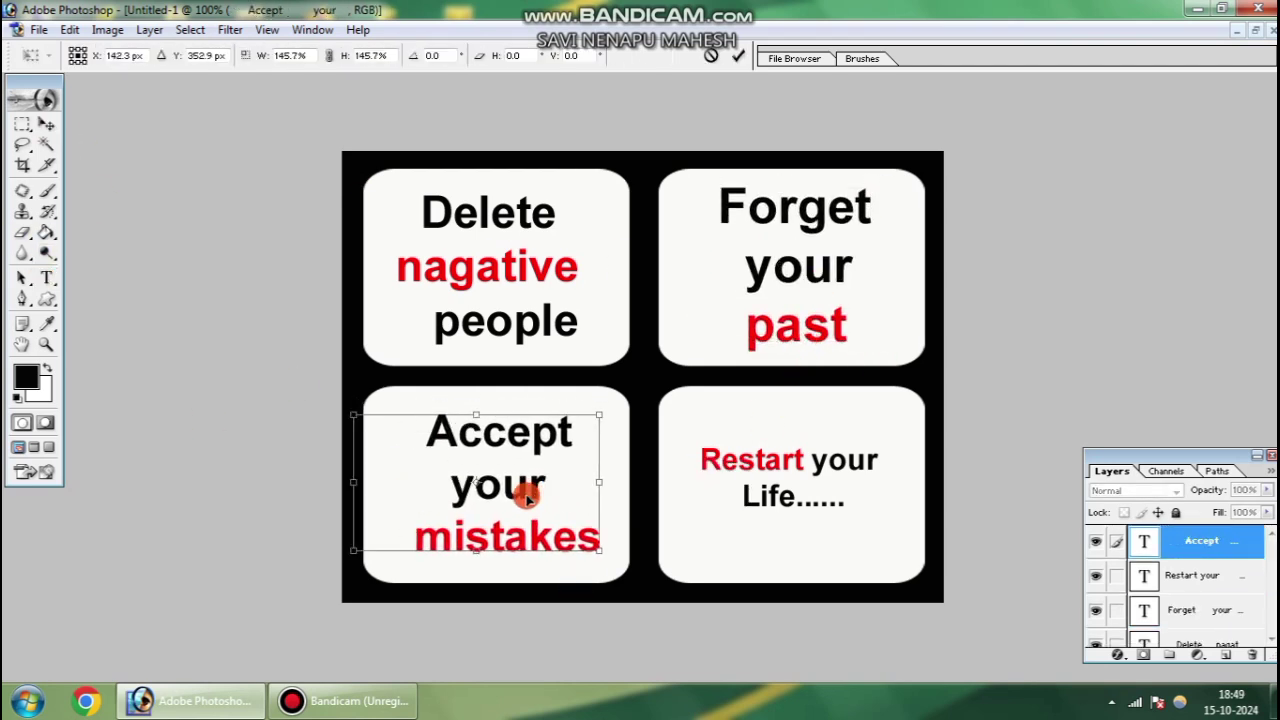
{"action": "key", "text": "ctrl+Return"}
Break the lower-right phrase after "Restart" so "your" gets its own line, and adjust the line indents
{"action": "left_click", "coordinate": [766, 463], "text": "ctrl"}
{"action": "left_click", "coordinate": [806, 463]}
{"action": "key", "text": "Return"}
{"action": "left_click", "coordinate": [730, 497]}
{"action": "left_click", "coordinate": [731, 535]}
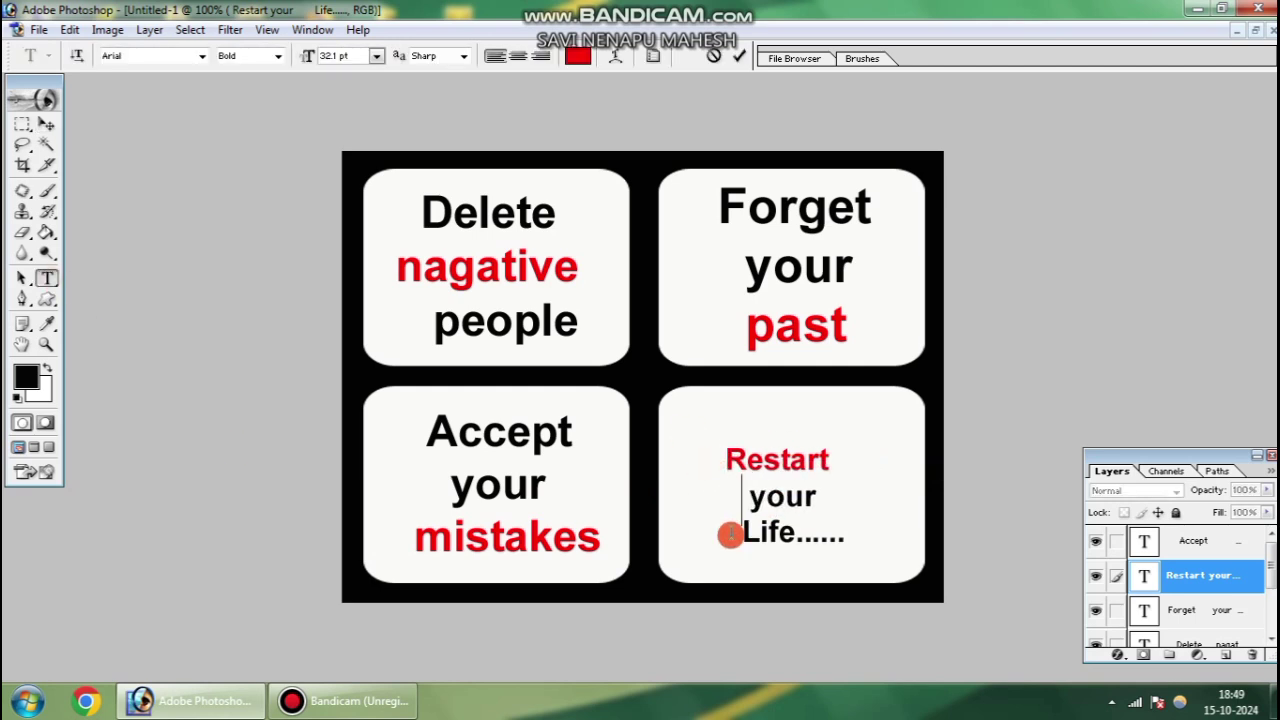